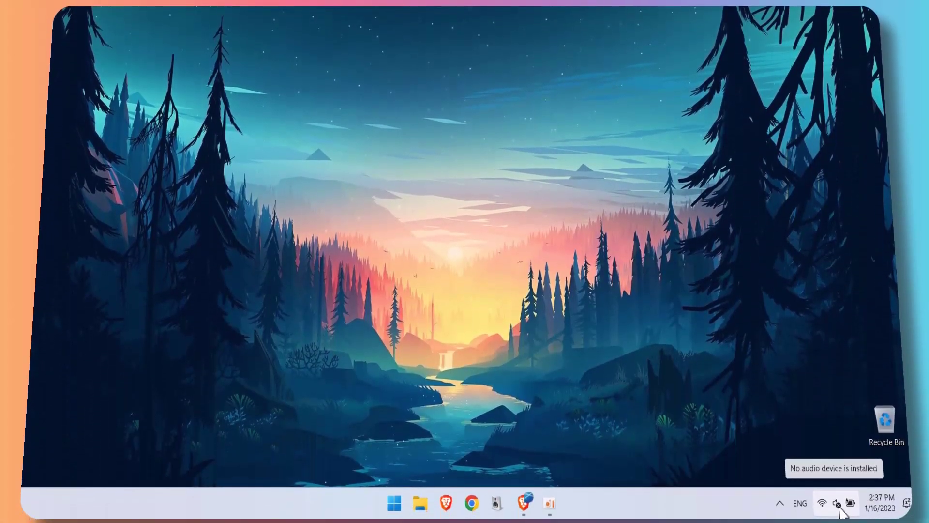
Check the sound in quick settings by lowering the volume and viewing output devices
{"action": "left_click", "coordinate": [838, 506]}
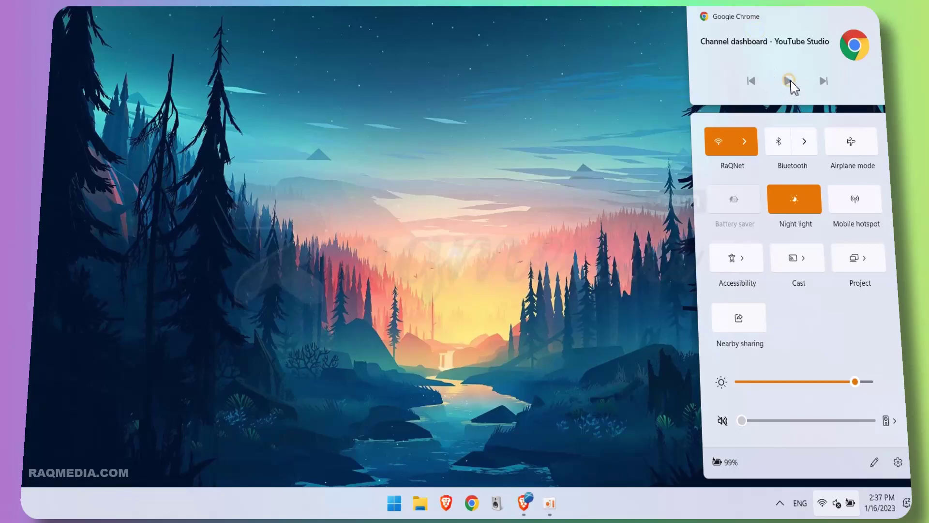
{"action": "key", "text": "XF86AudioLowerVolume"}
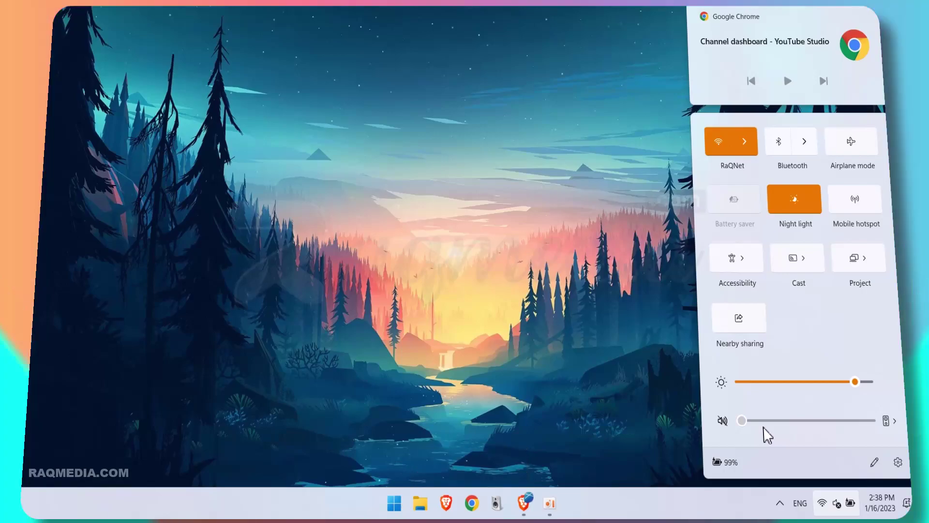
{"action": "key", "text": "XF86AudioLowerVolume"}
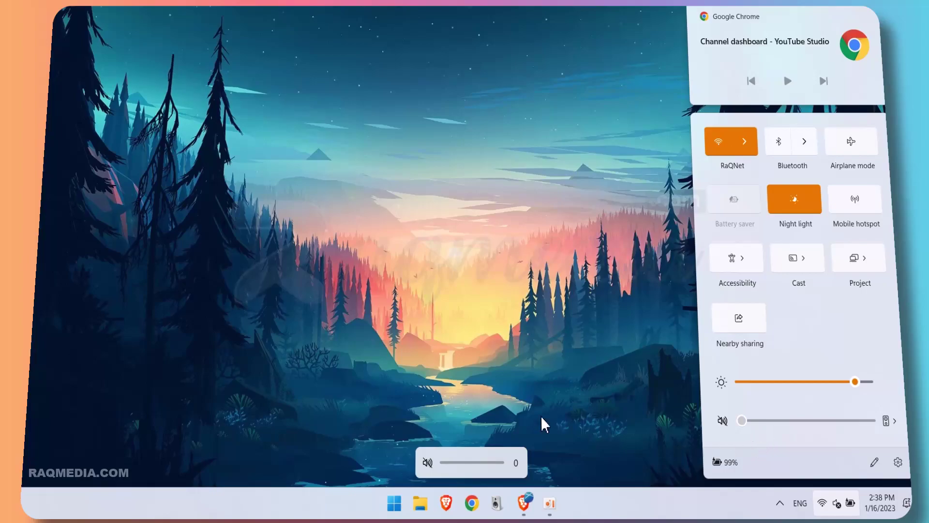
{"action": "left_click", "coordinate": [894, 420]}
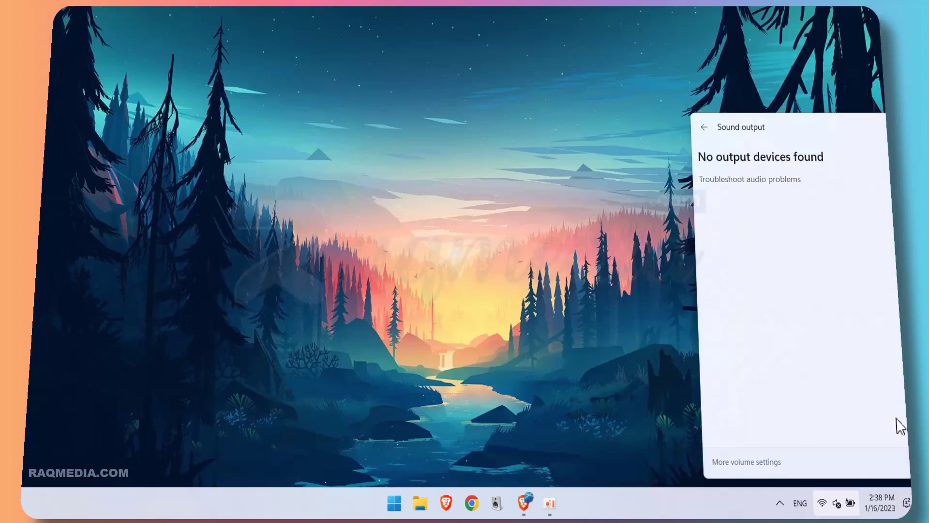
{"action": "left_click", "coordinate": [749, 179]}
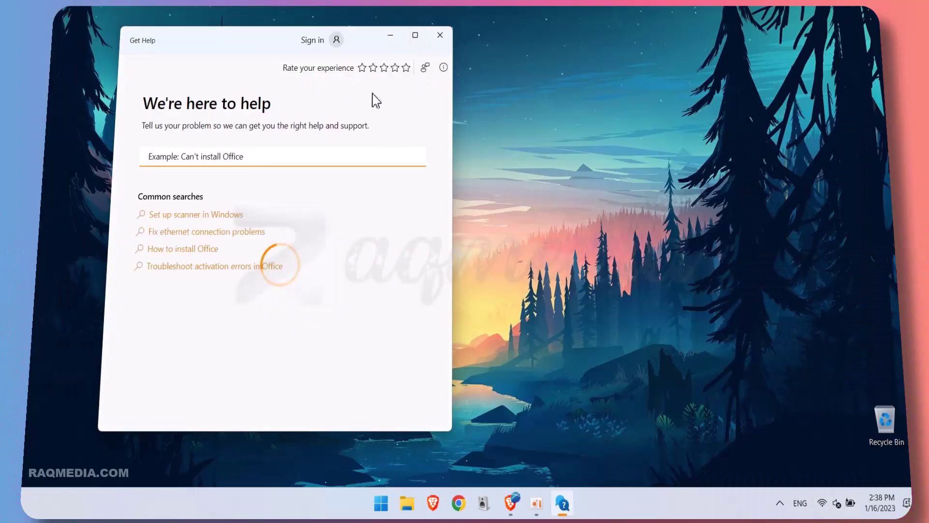
{"action": "scroll", "coordinate": [293, 175], "scroll_direction": "down", "scroll_amount": 3}
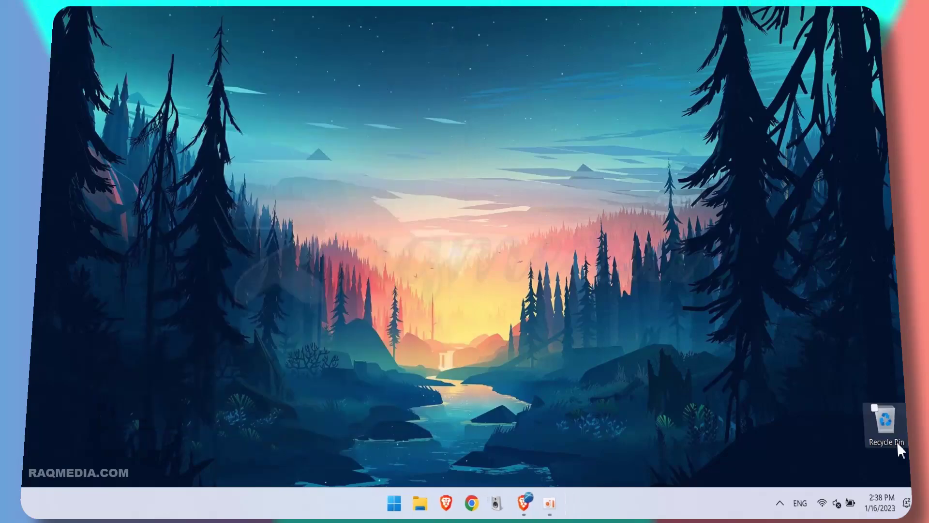
Launch Troubleshoot sound problems from the tray speaker icon and nudge its window left
{"action": "right_click", "coordinate": [837, 503]}
{"action": "left_click", "coordinate": [822, 423]}
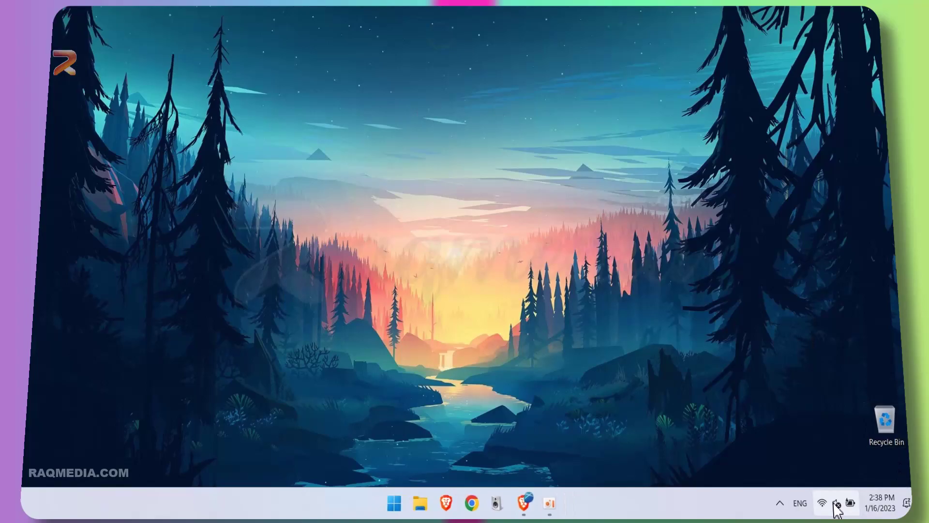
{"action": "right_click", "coordinate": [836, 504]}
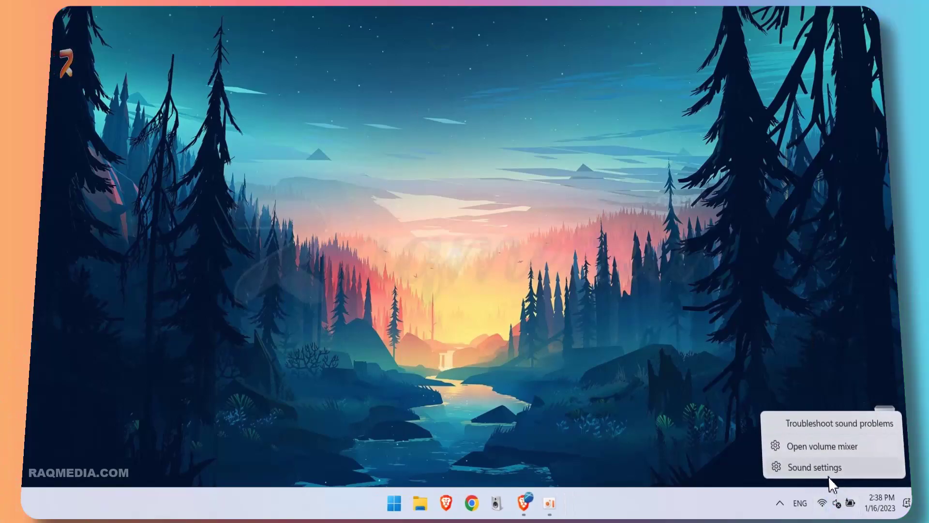
{"action": "left_click", "coordinate": [837, 424]}
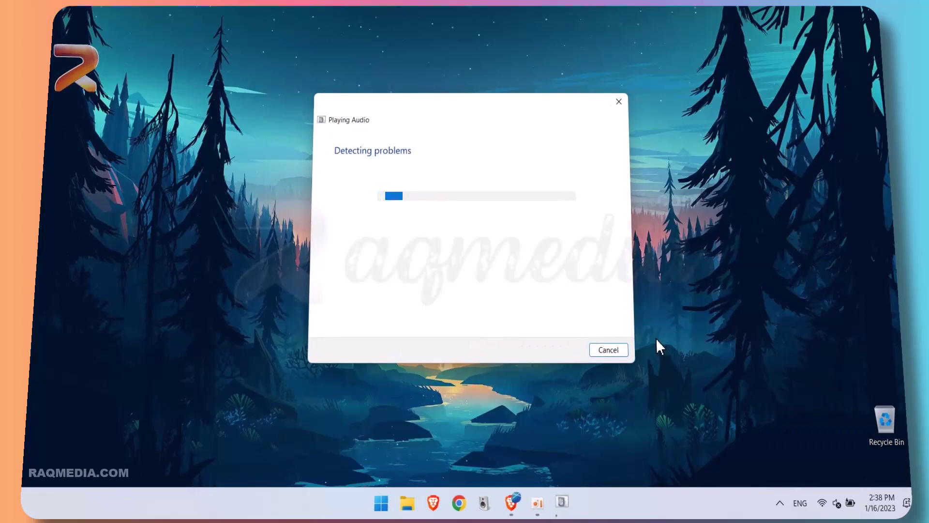
{"action": "left_click_drag", "start_coordinate": [398, 108], "coordinate": [376, 111]}
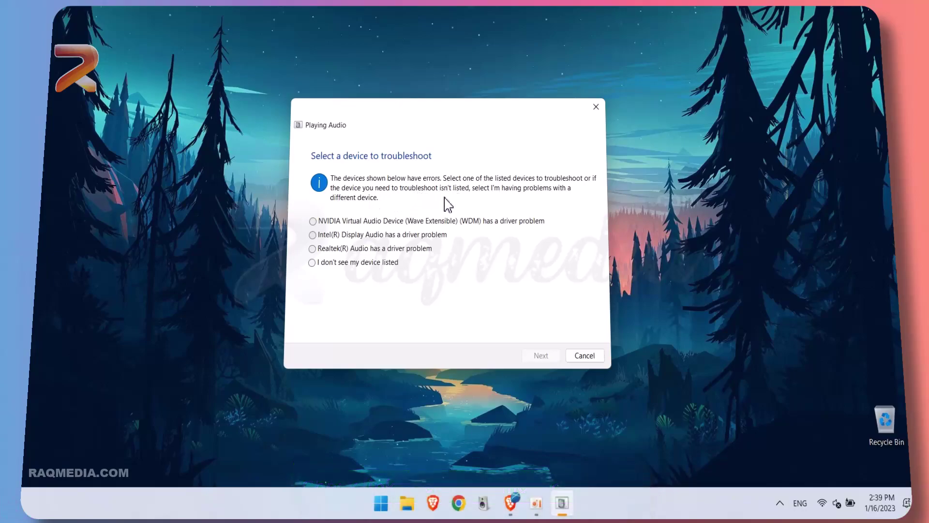
Troubleshoot Realtek(R) Audio, apply the suggested driver fix, and continue past the restart notice
{"action": "left_click", "coordinate": [418, 248]}
{"action": "left_click", "coordinate": [542, 355]}
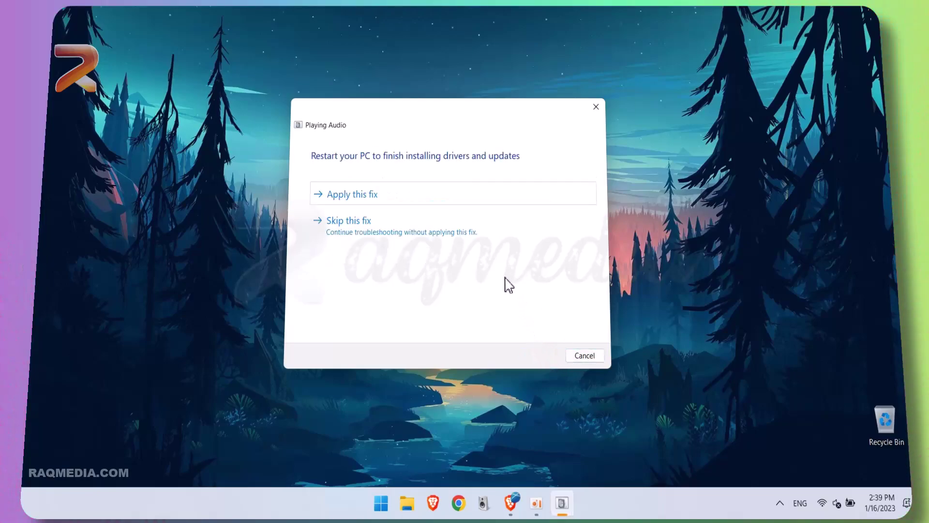
{"action": "left_click", "coordinate": [377, 196]}
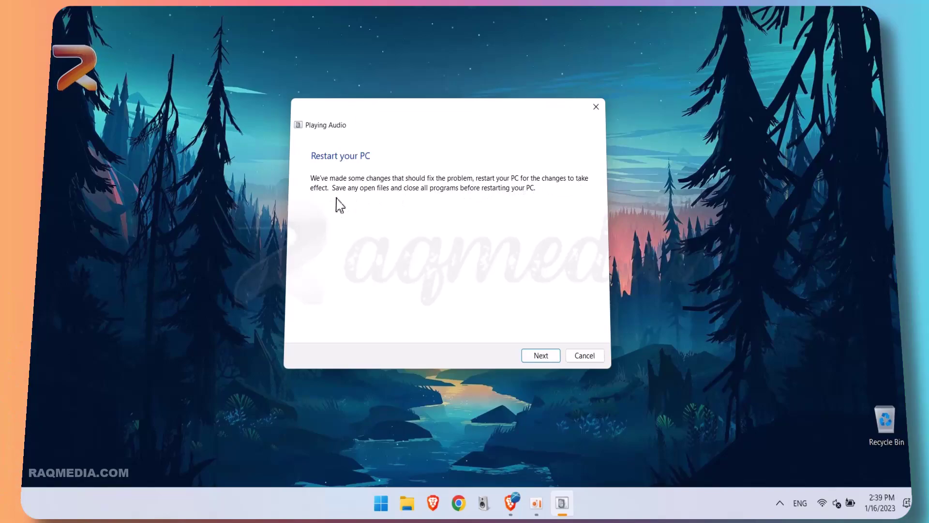
{"action": "left_click", "coordinate": [555, 359]}
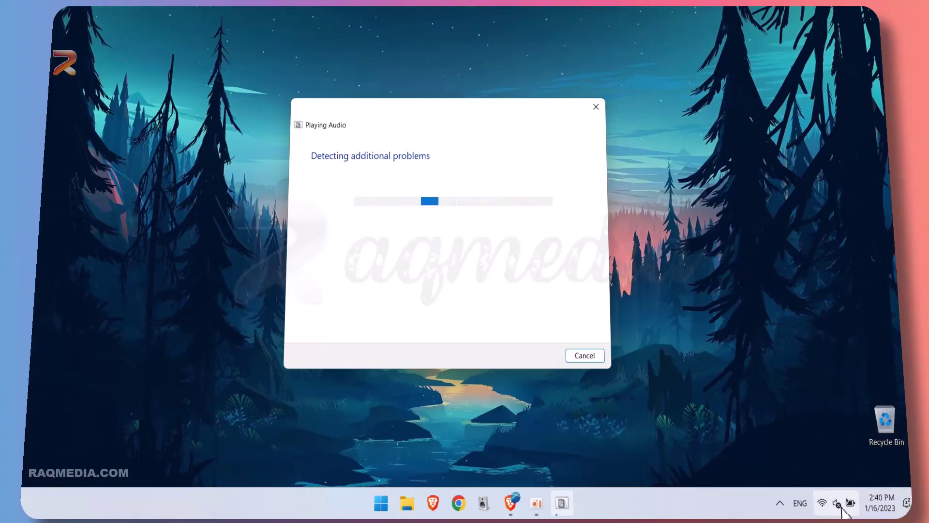
{"action": "mouse_move", "coordinate": [842, 511]}
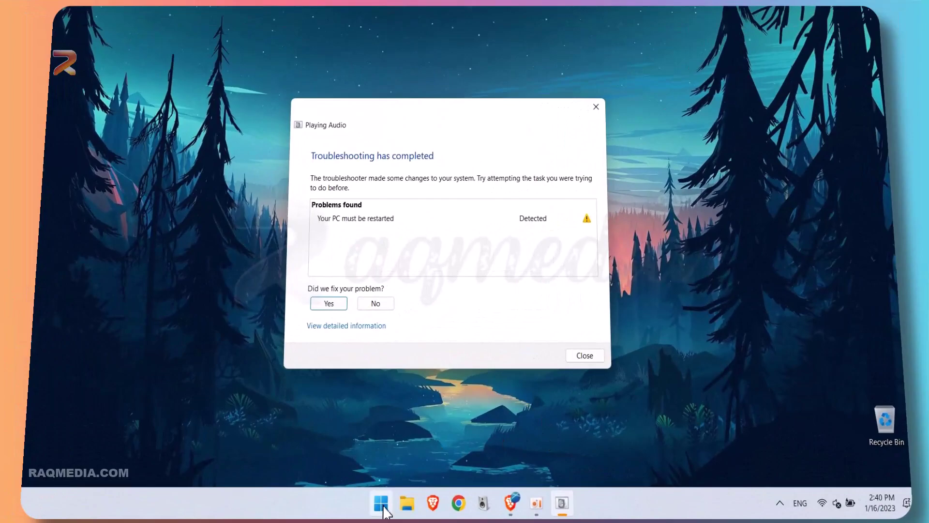
Open Device Manager from the Start button menu and select Realtek(R) Audio
{"action": "right_click", "coordinate": [383, 507]}
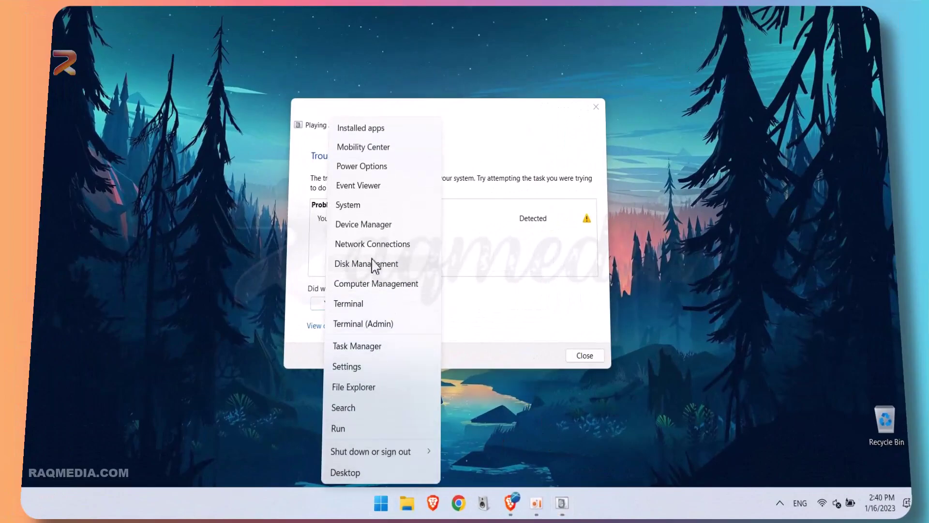
{"action": "left_click", "coordinate": [384, 227]}
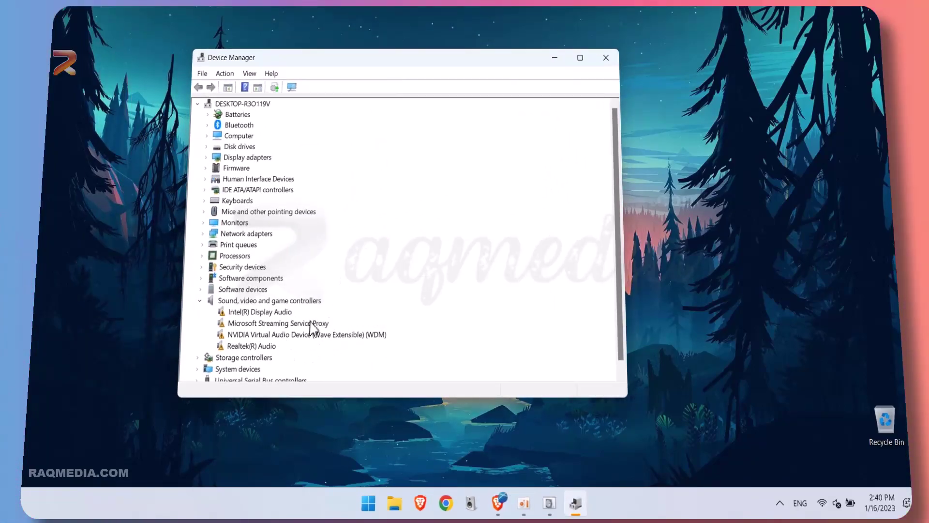
{"action": "left_click", "coordinate": [267, 353]}
{"action": "right_click", "coordinate": [265, 350]}
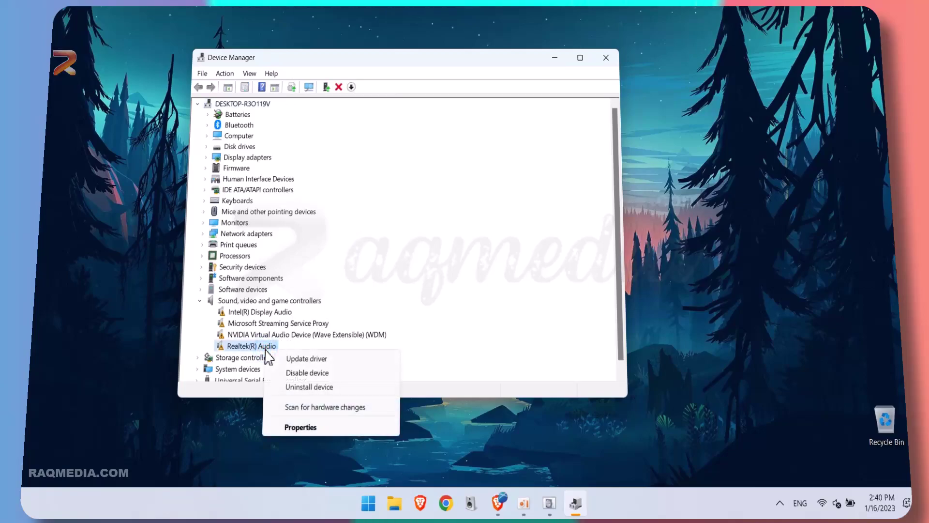
Begin a manual Realtek(R) Audio driver update, cancel it, and reopen the device's options
{"action": "left_click", "coordinate": [336, 359]}
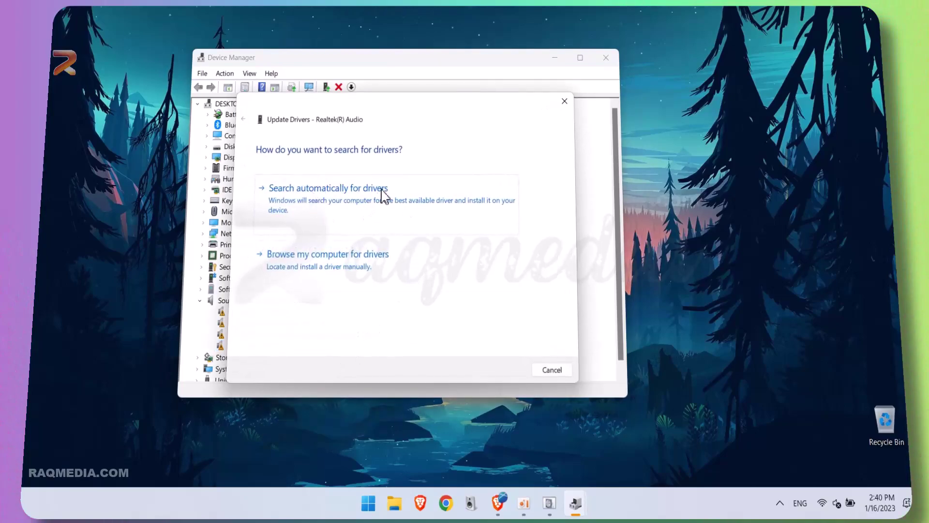
{"action": "left_click", "coordinate": [398, 256]}
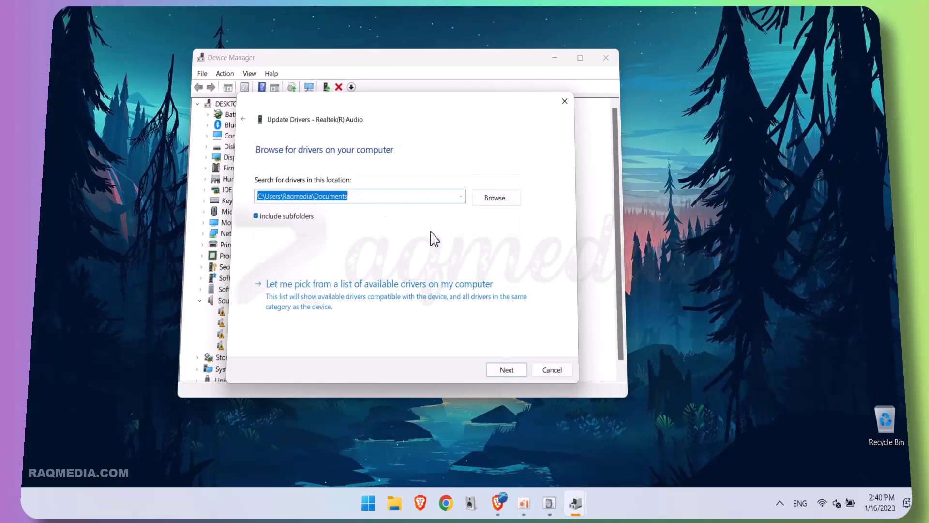
{"action": "left_click", "coordinate": [544, 372]}
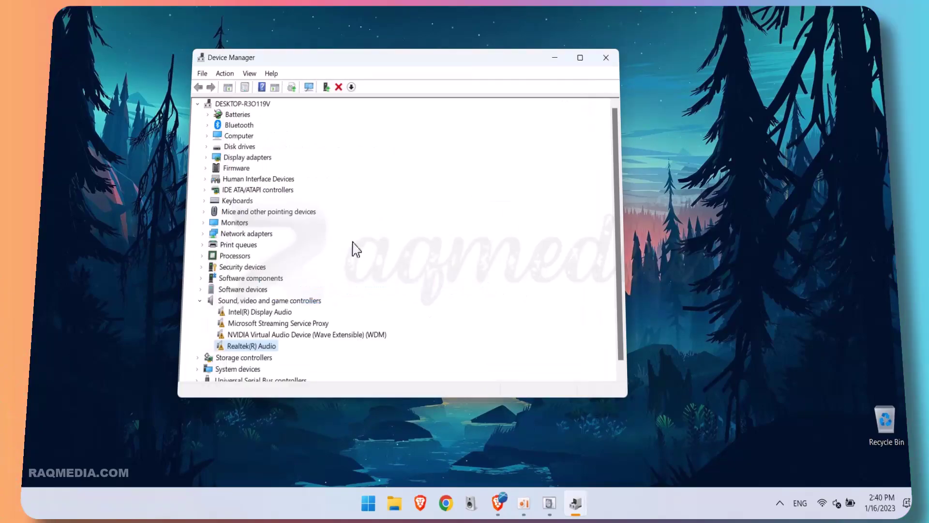
{"action": "right_click", "coordinate": [265, 349]}
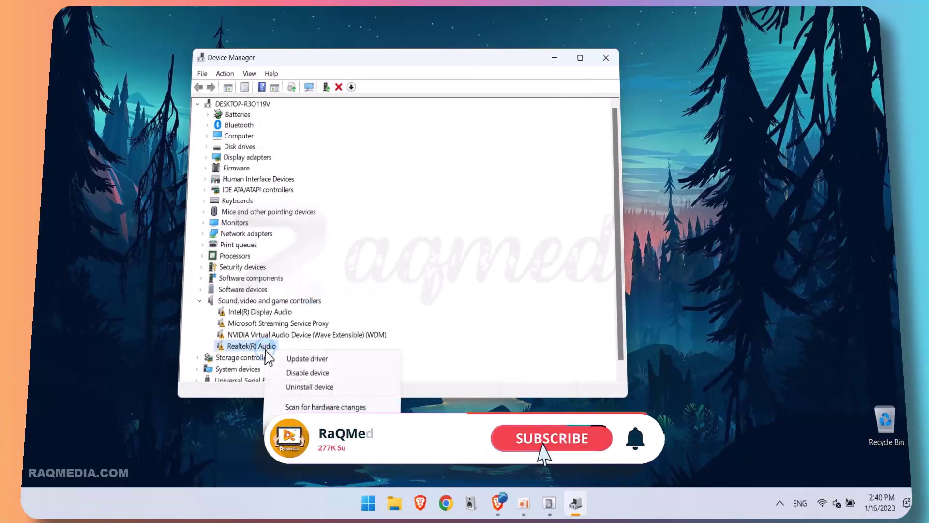
Manually install the Realtek High Definition Audio model from the driver list on Realtek(R) Audio
{"action": "left_click", "coordinate": [322, 359]}
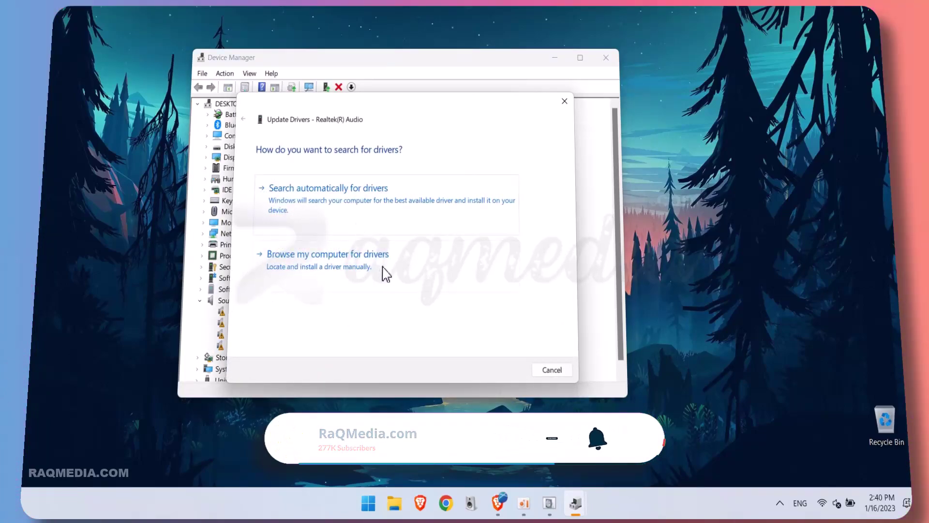
{"action": "left_click", "coordinate": [394, 256]}
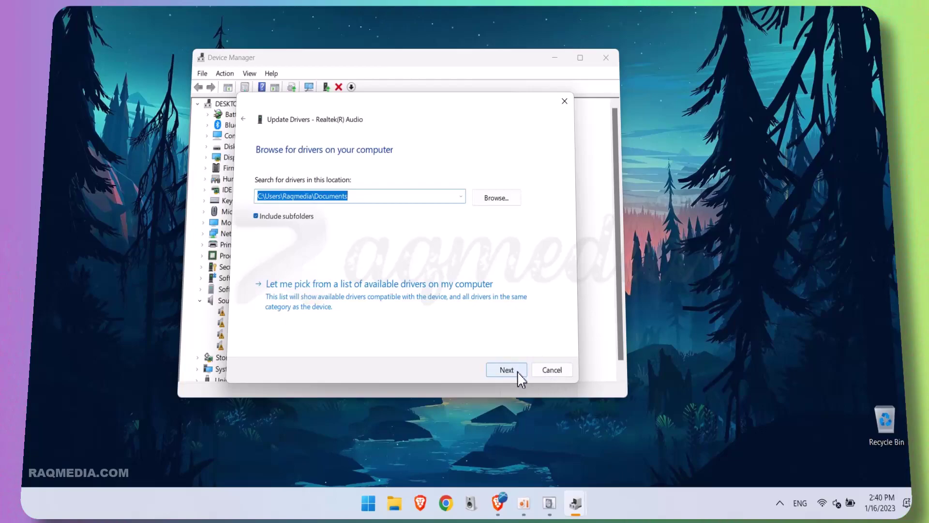
{"action": "left_click", "coordinate": [448, 296]}
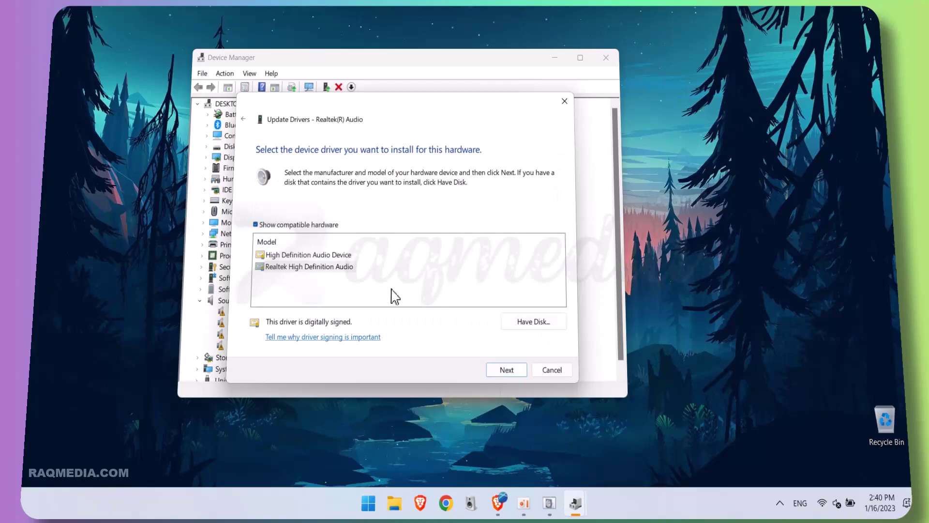
{"action": "left_click", "coordinate": [307, 288]}
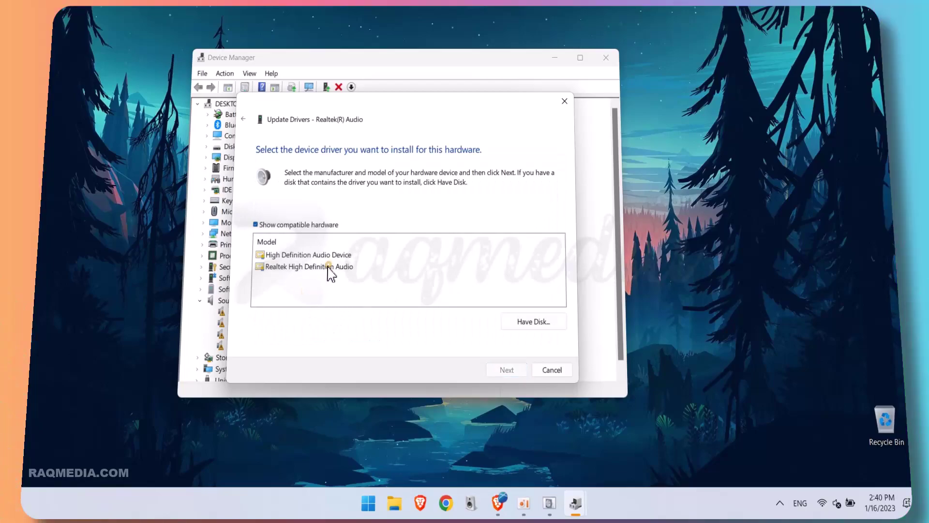
{"action": "left_click", "coordinate": [329, 268]}
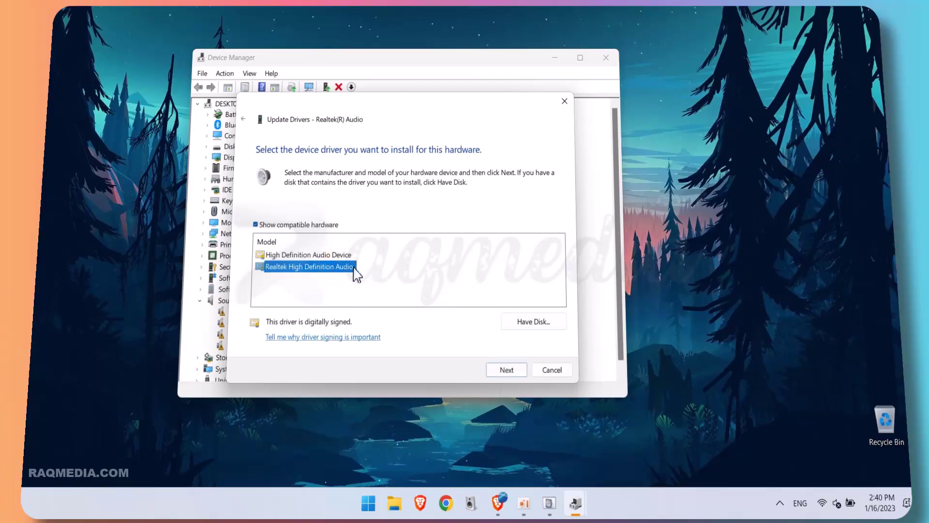
{"action": "left_click", "coordinate": [518, 370]}
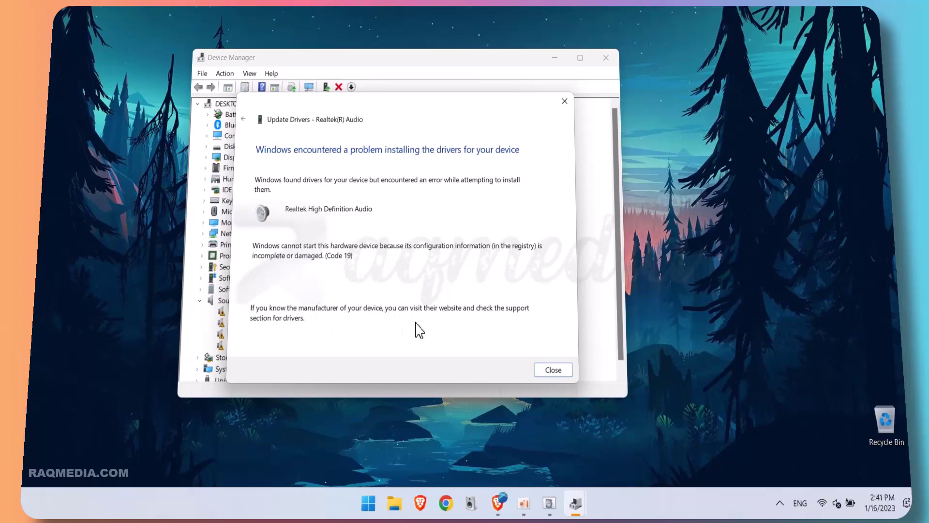
Dismiss the Code 19 error, auto-search for a Realtek(R) Audio driver, then check Windows Update
{"action": "left_click", "coordinate": [559, 369]}
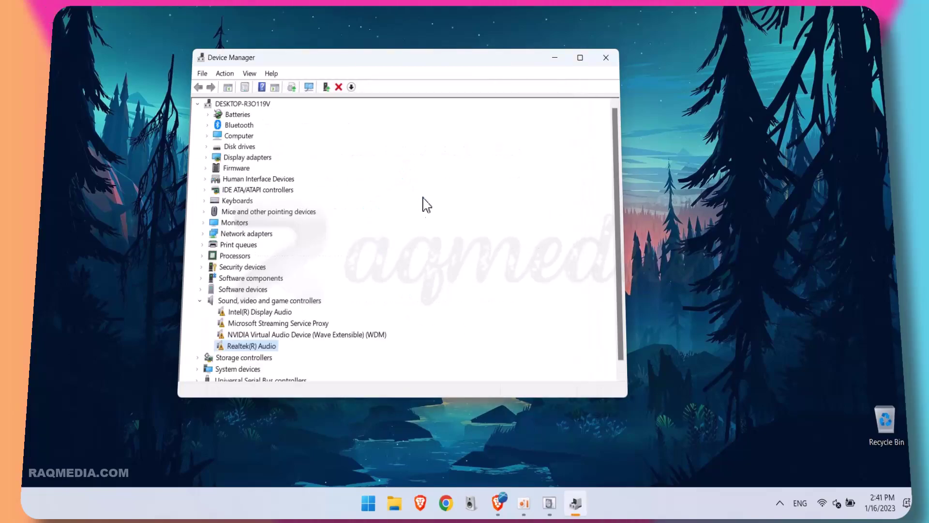
{"action": "right_click", "coordinate": [261, 347]}
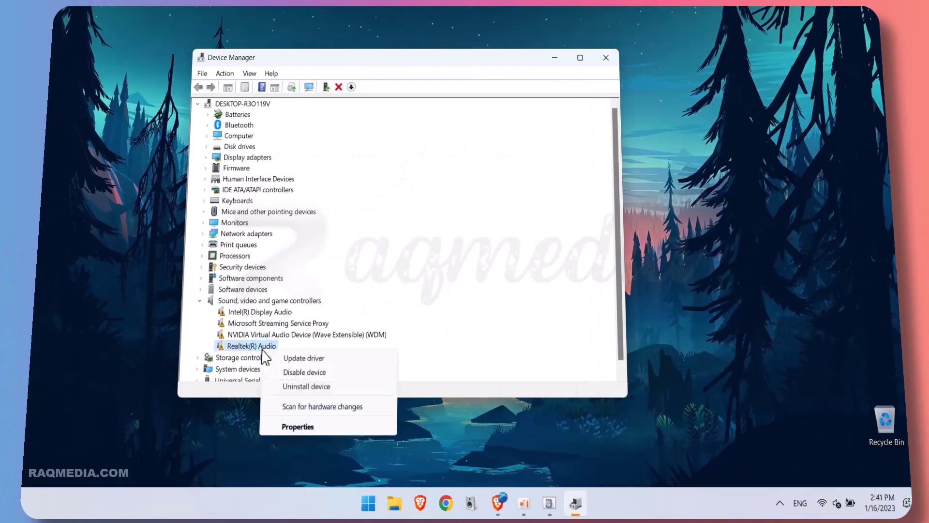
{"action": "left_click", "coordinate": [322, 358]}
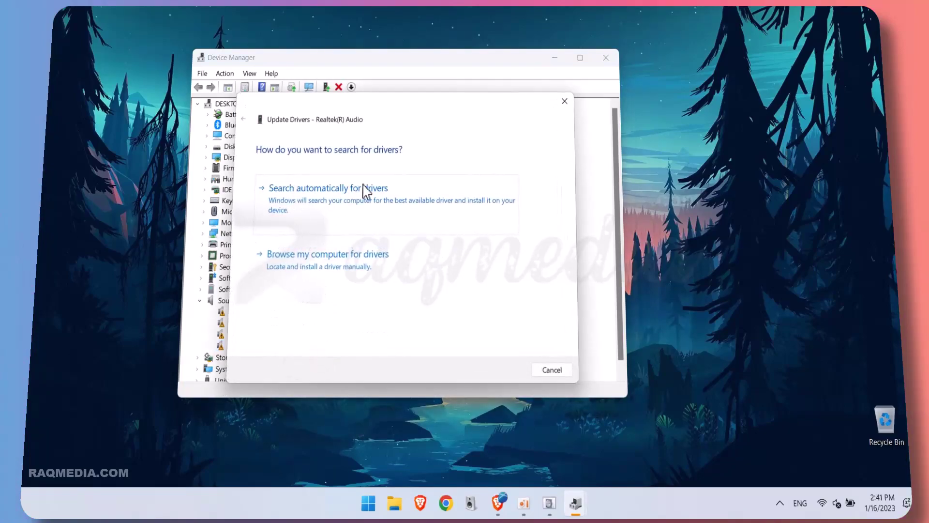
{"action": "left_click", "coordinate": [380, 196]}
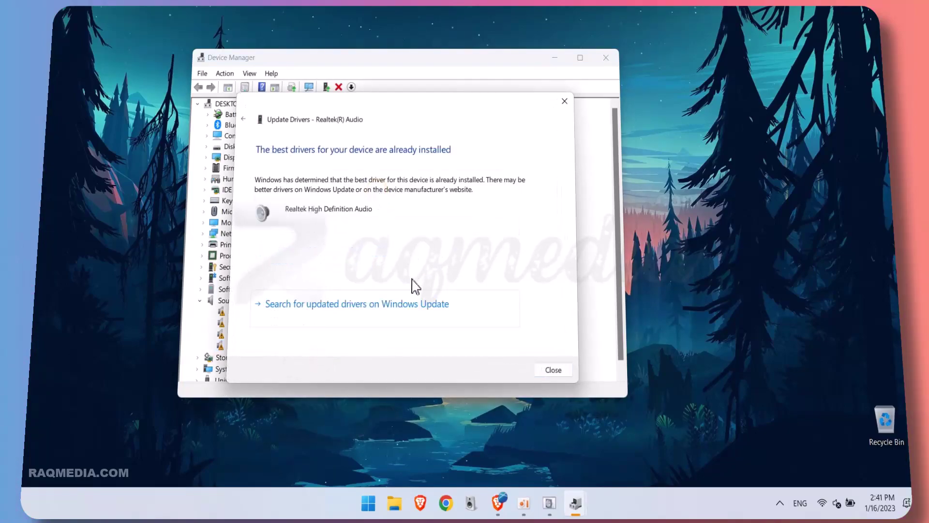
{"action": "left_click", "coordinate": [438, 304]}
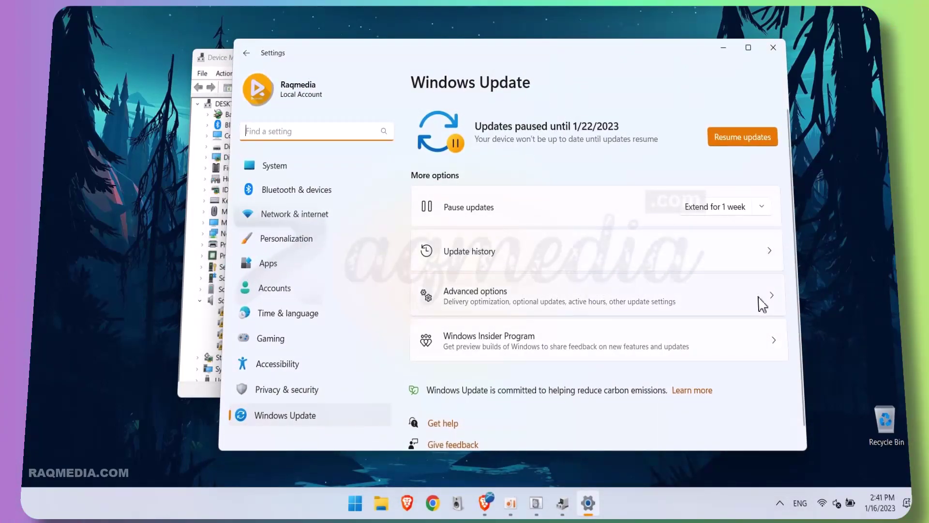
Look under Advanced options > Optional updates for driver updates, then return to Windows Update
{"action": "scroll", "coordinate": [752, 329], "scroll_direction": "down", "scroll_amount": 1}
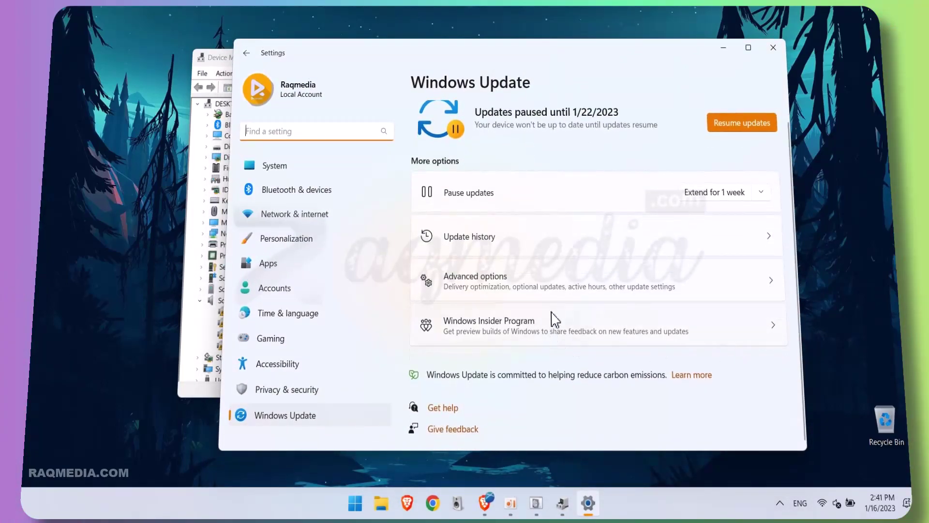
{"action": "left_click", "coordinate": [572, 277]}
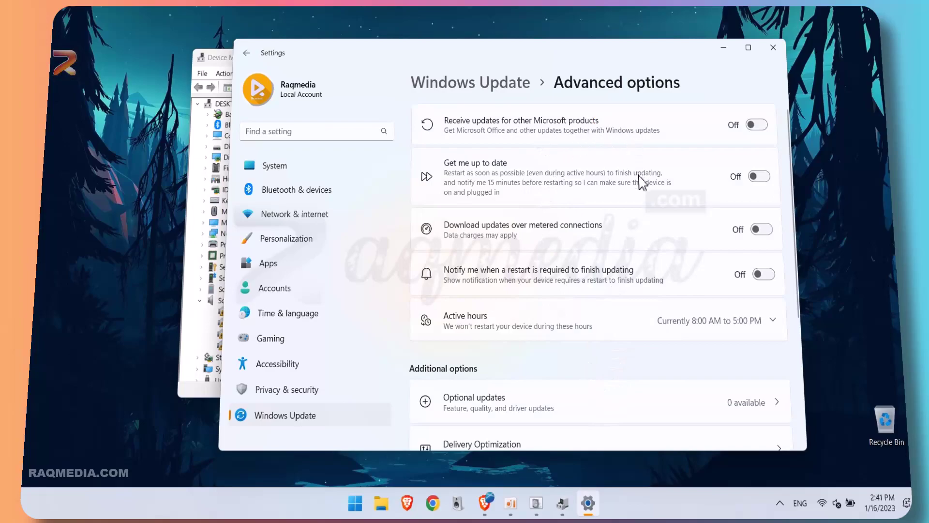
{"action": "scroll", "coordinate": [641, 183], "scroll_direction": "down", "scroll_amount": 4}
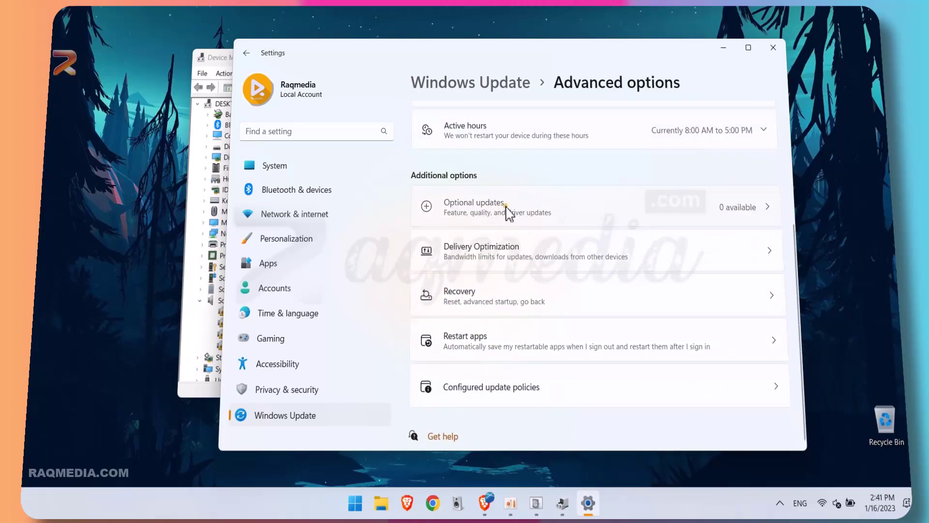
{"action": "left_click", "coordinate": [571, 211]}
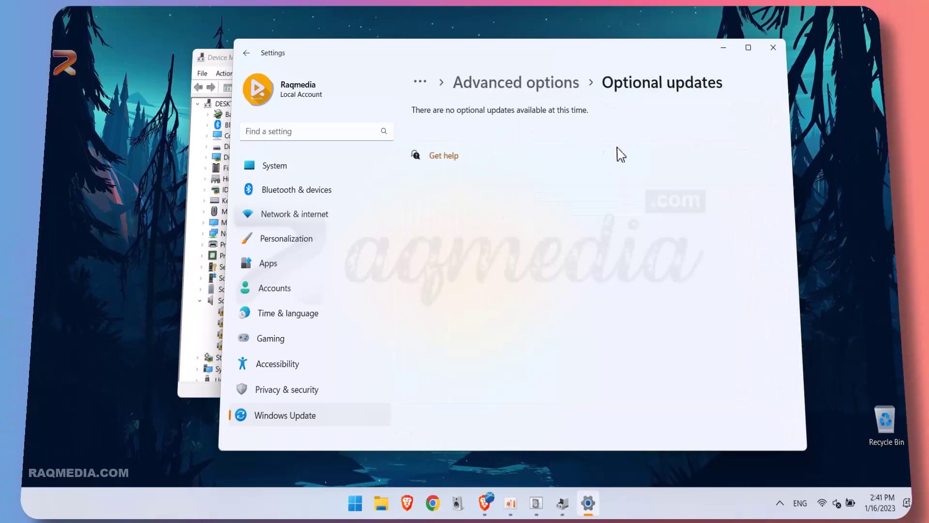
{"action": "left_click", "coordinate": [322, 418]}
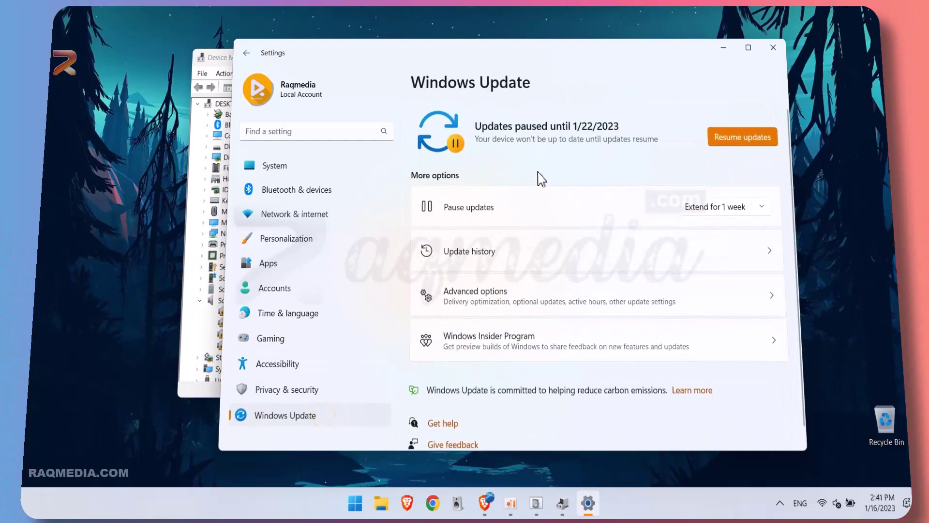
Resume the paused updates, recheck Optional updates, and close Settings
{"action": "left_click", "coordinate": [751, 141]}
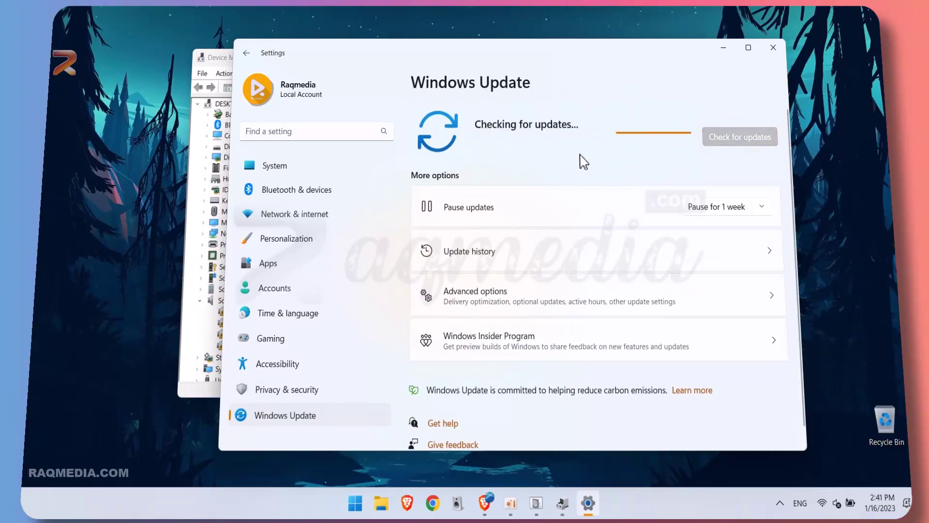
{"action": "left_click", "coordinate": [549, 294]}
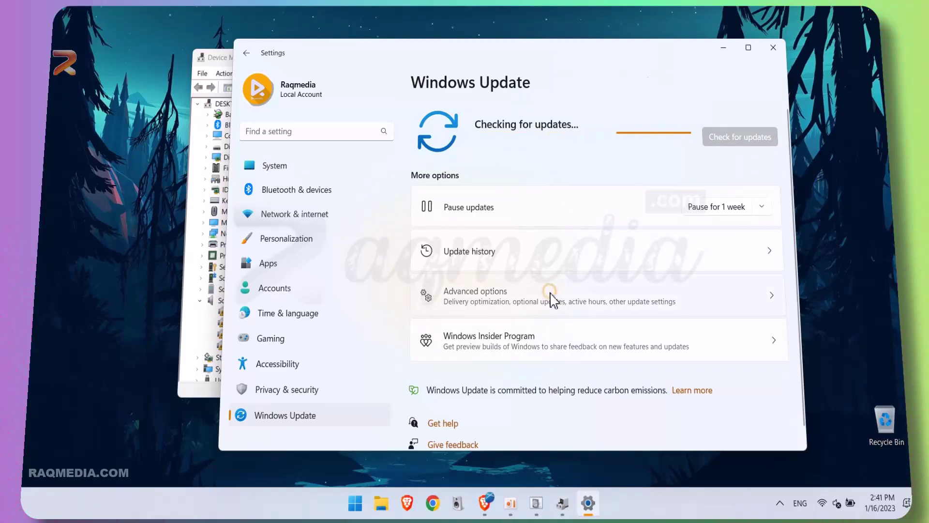
{"action": "left_click", "coordinate": [590, 395]}
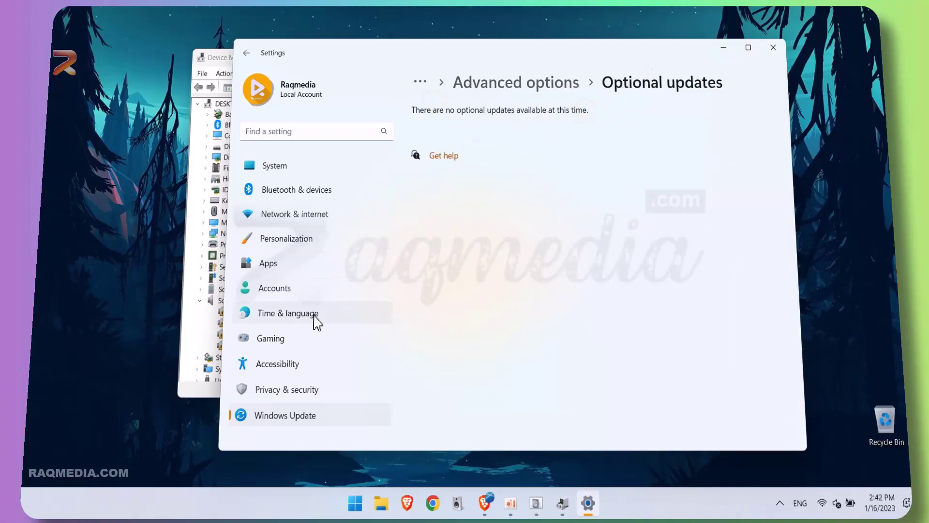
{"action": "left_click", "coordinate": [288, 422]}
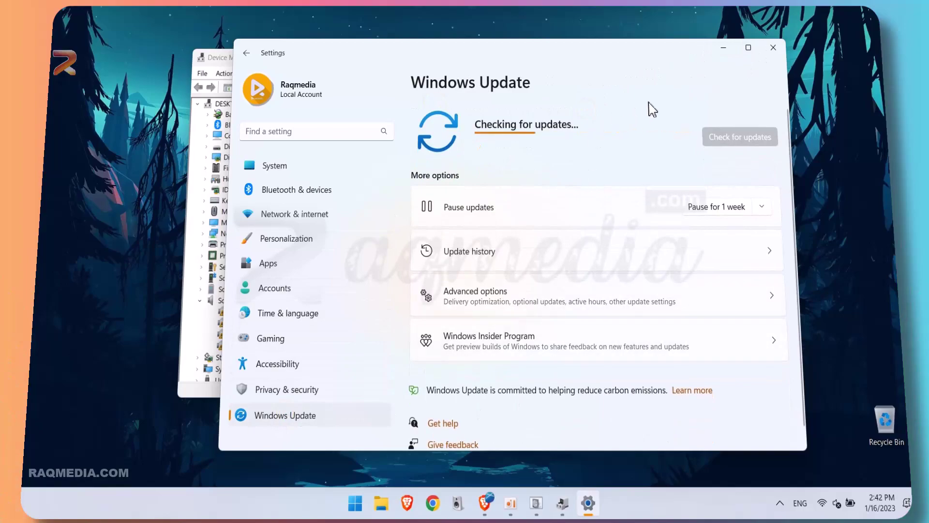
{"action": "left_click", "coordinate": [773, 48]}
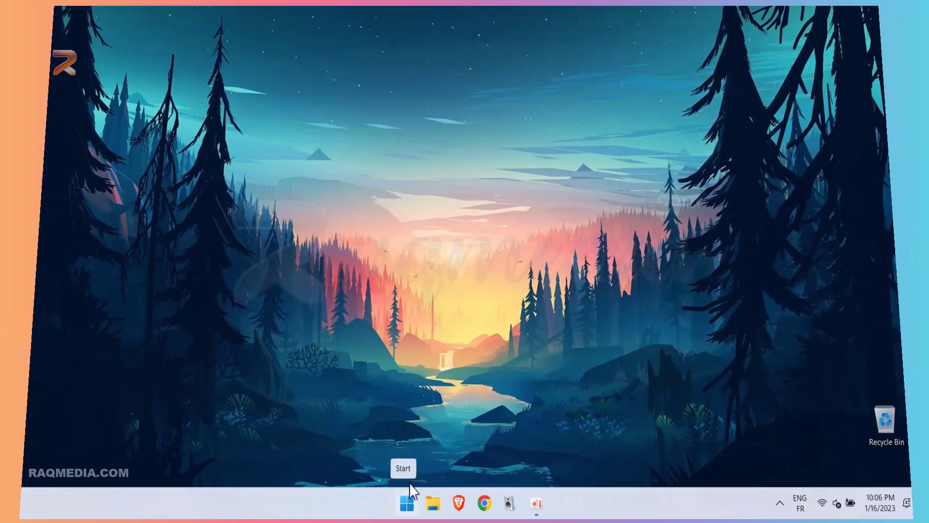
Reopen Device Manager and select the Realtek(R) Audio device
{"action": "right_click", "coordinate": [410, 490]}
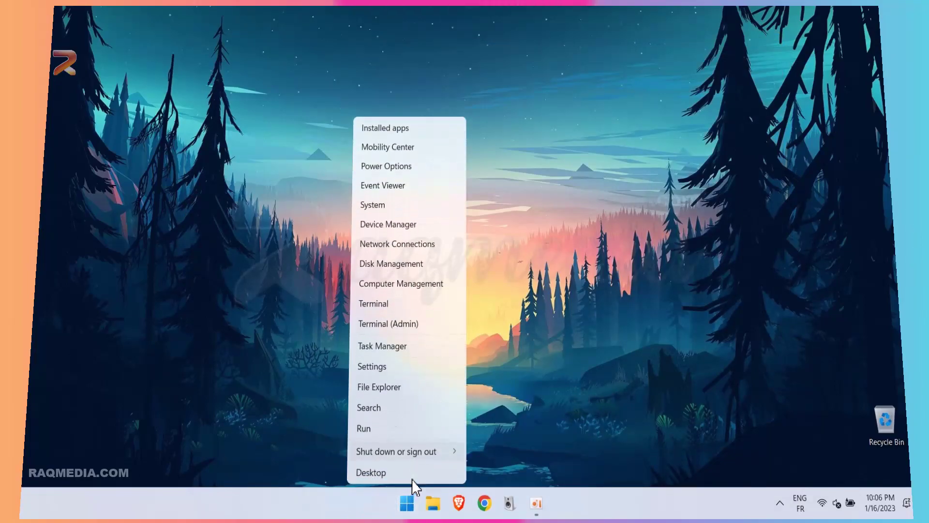
{"action": "left_click", "coordinate": [430, 224]}
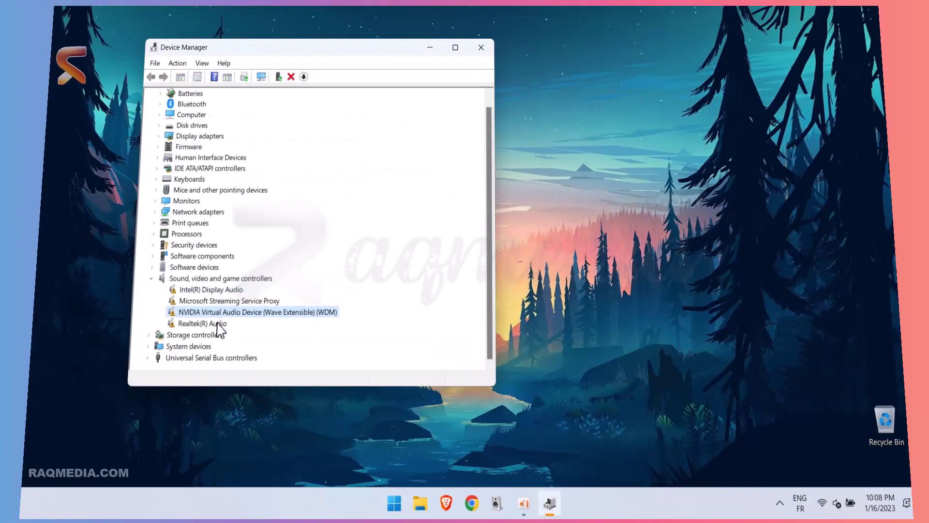
{"action": "left_click", "coordinate": [217, 323]}
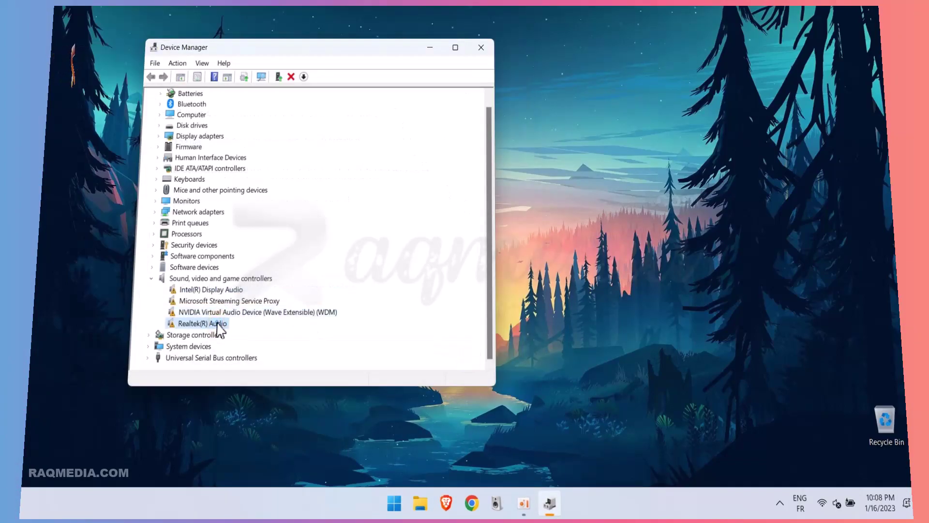
Disable Realtek(R) Audio, confirm with Yes, then enable it again
{"action": "right_click", "coordinate": [217, 323]}
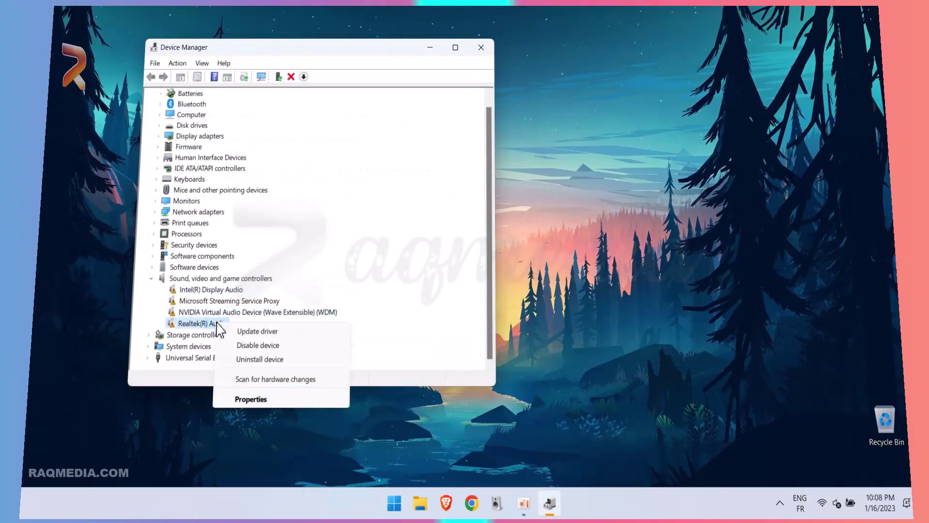
{"action": "left_click", "coordinate": [288, 345]}
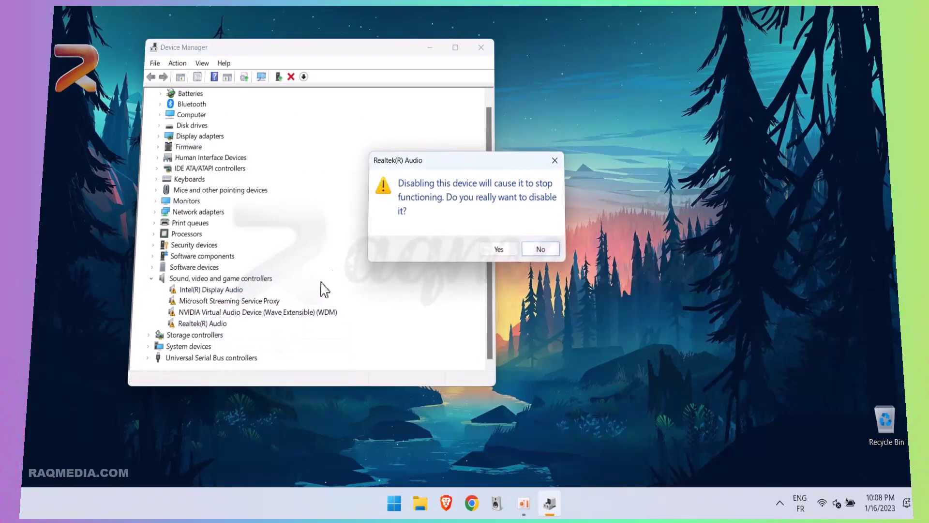
{"action": "left_click", "coordinate": [501, 250]}
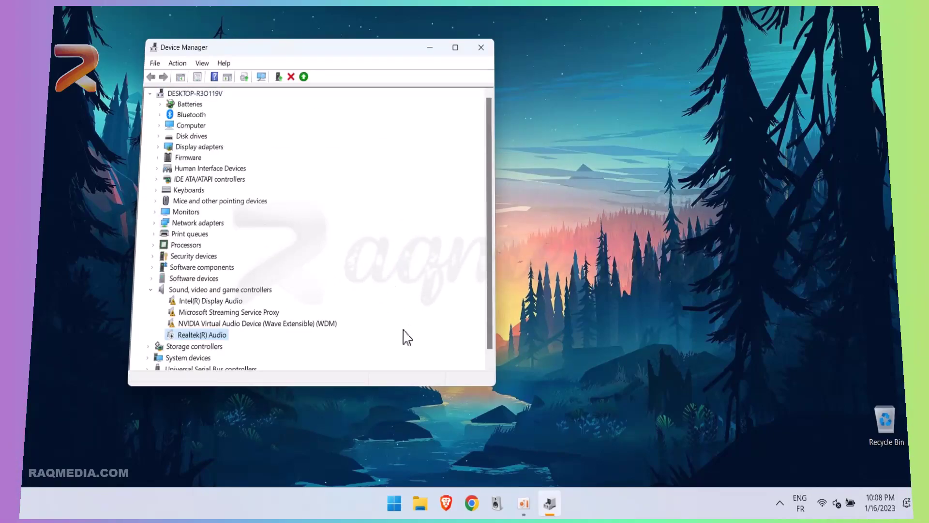
{"action": "right_click", "coordinate": [214, 337]}
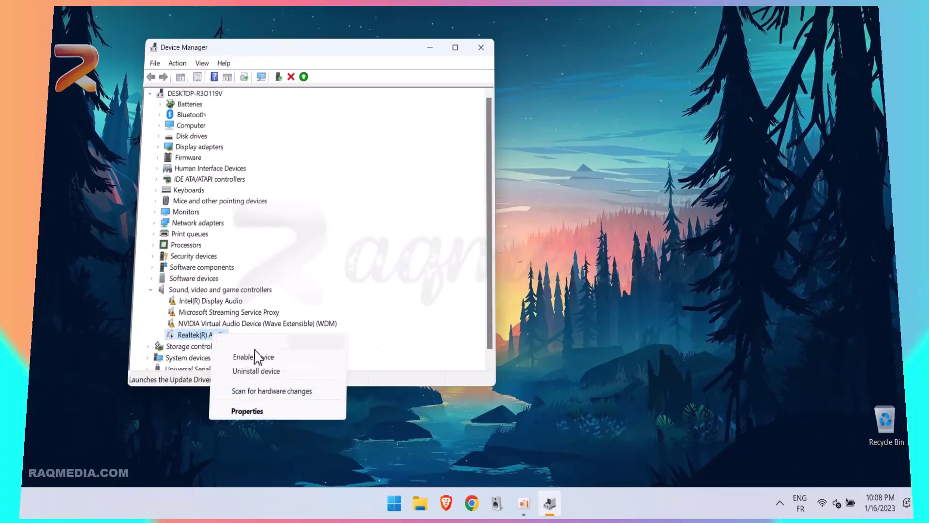
{"action": "left_click", "coordinate": [293, 358]}
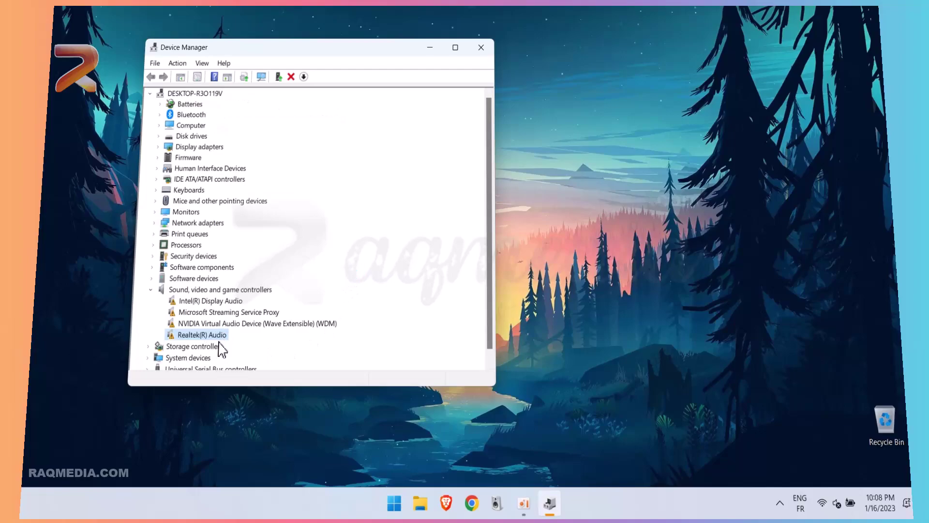
Uninstall the Realtek(R) Audio device
{"action": "right_click", "coordinate": [218, 339]}
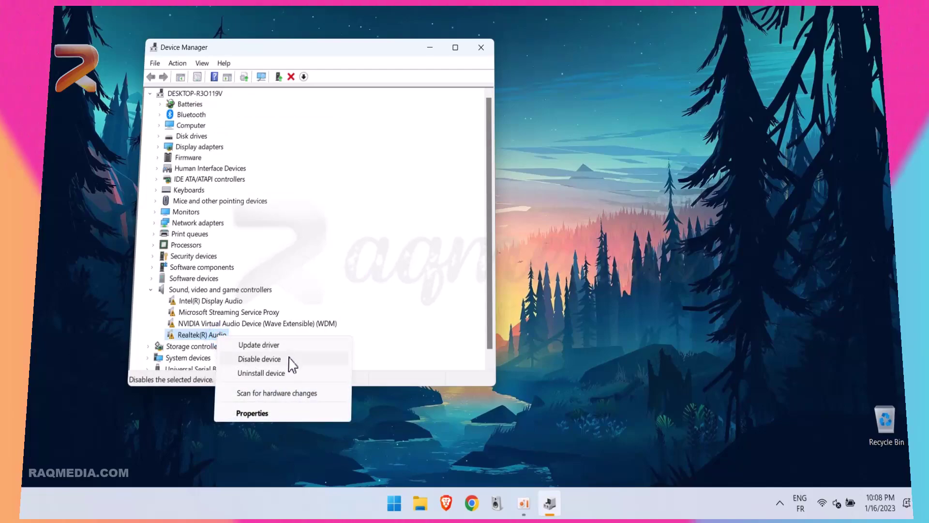
{"action": "left_click", "coordinate": [295, 377]}
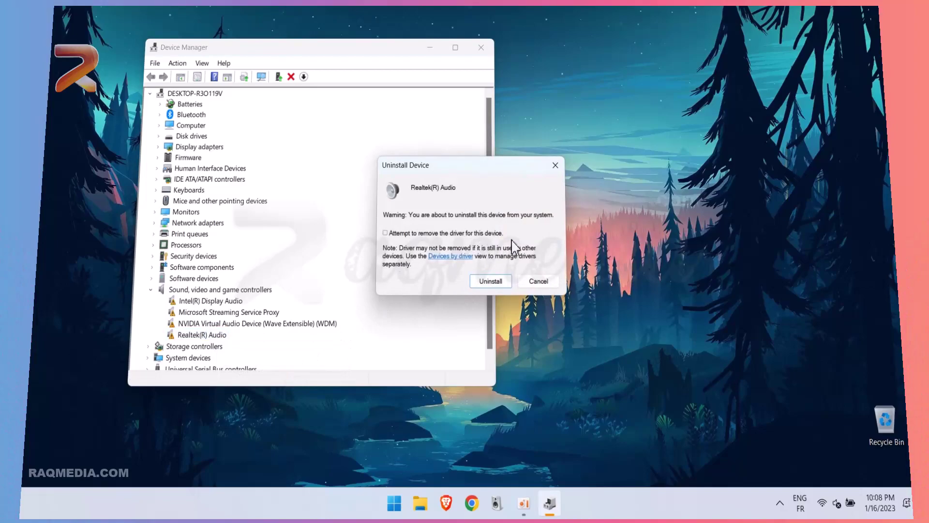
{"action": "left_click", "coordinate": [505, 282]}
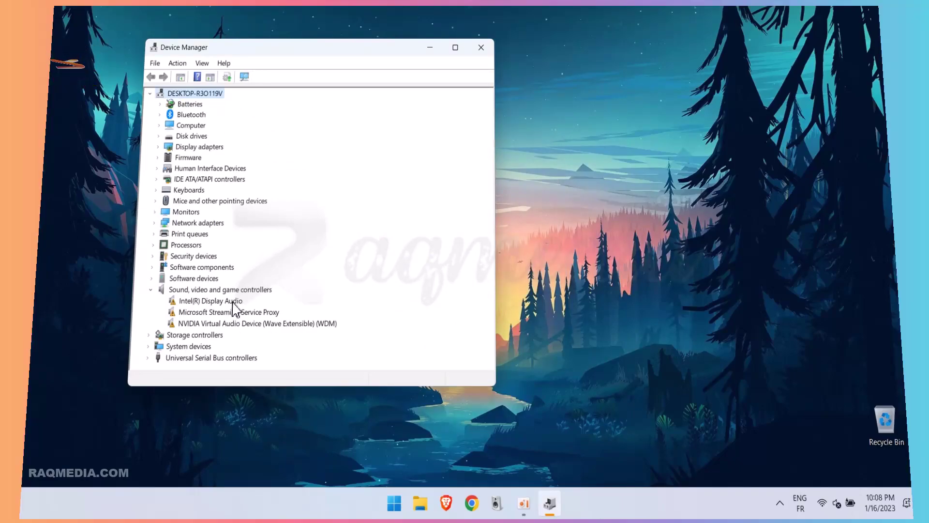
Uninstall Intel(R) Display Audio and move the Device Manager window right and down
{"action": "left_click", "coordinate": [233, 304]}
{"action": "right_click", "coordinate": [233, 304]}
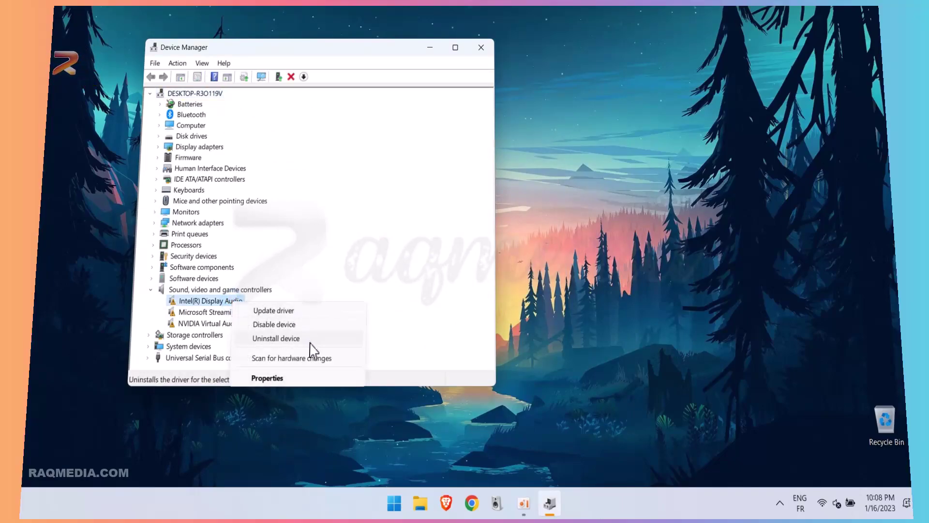
{"action": "left_click", "coordinate": [309, 339]}
{"action": "left_click", "coordinate": [484, 281]}
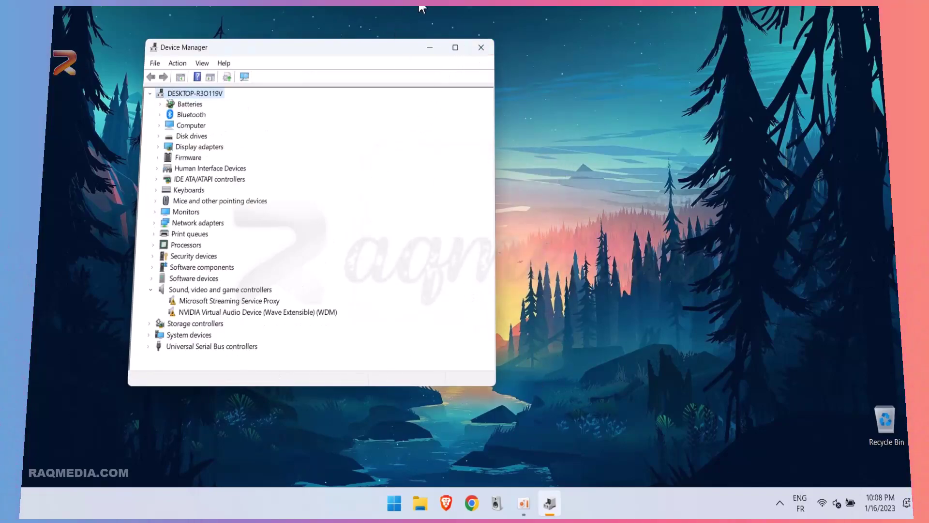
{"action": "left_click_drag", "start_coordinate": [364, 47], "coordinate": [484, 58]}
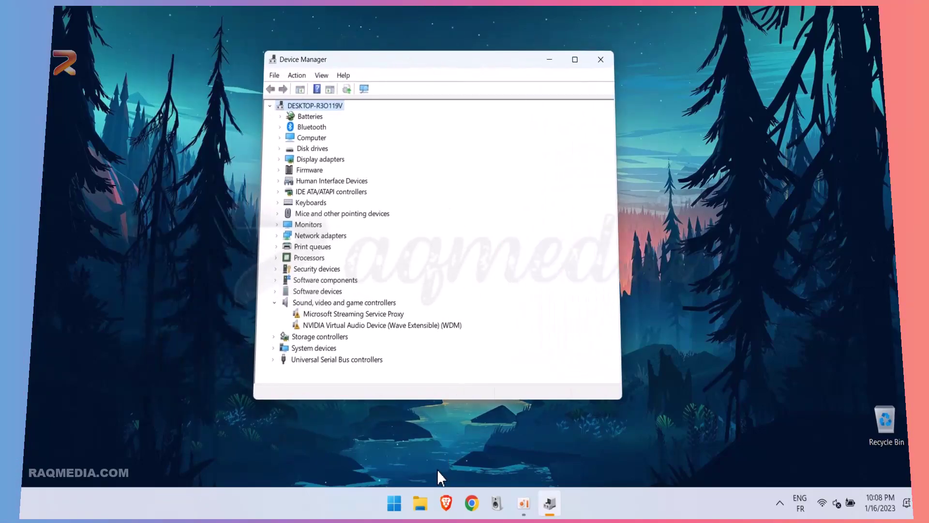
Restart the PC via the Start button's Shut down or sign out menu
{"action": "right_click", "coordinate": [403, 503]}
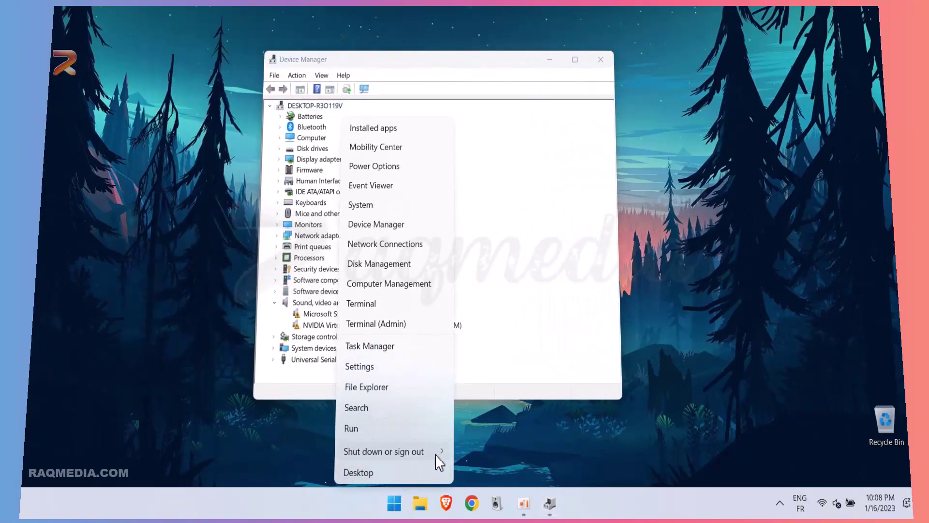
{"action": "mouse_move", "coordinate": [446, 451]}
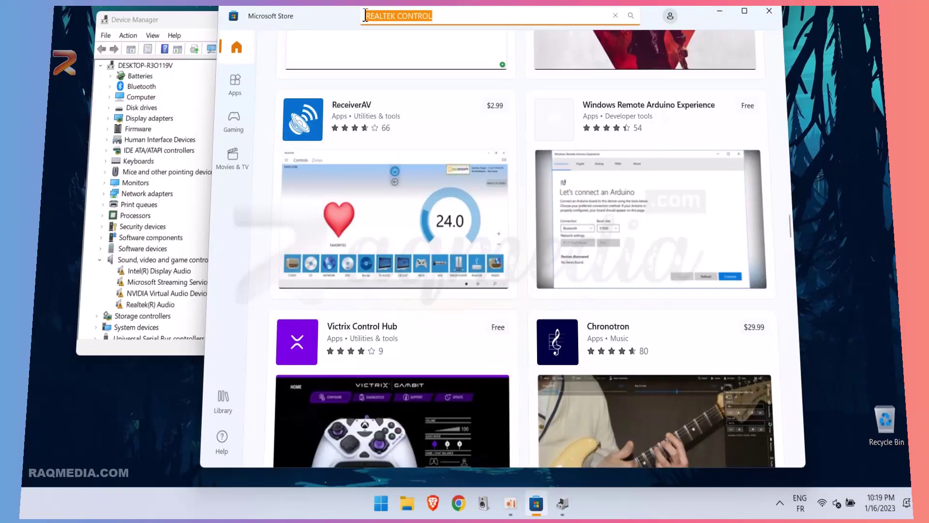
Search Microsoft Store for NAHIMIC and open the Nahimic app
{"action": "type", "text": "NA"}
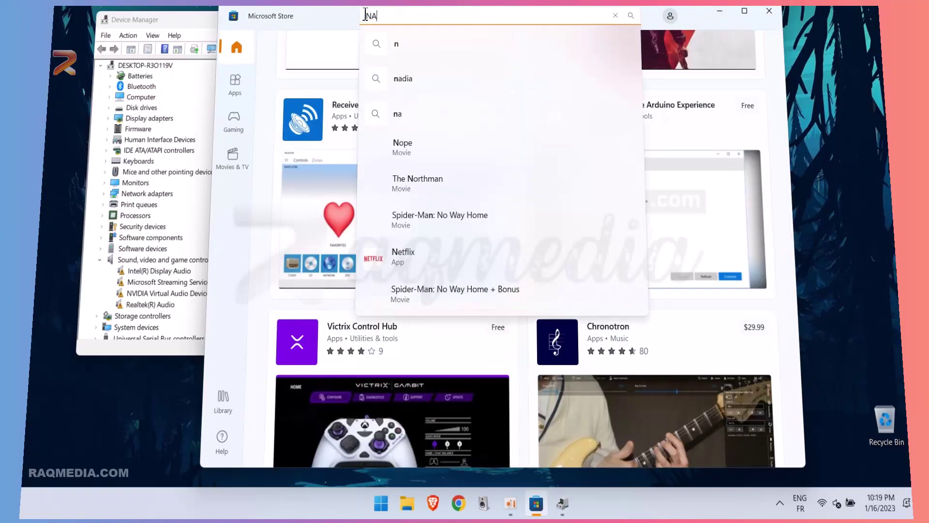
{"action": "type", "text": "HIMIC"}
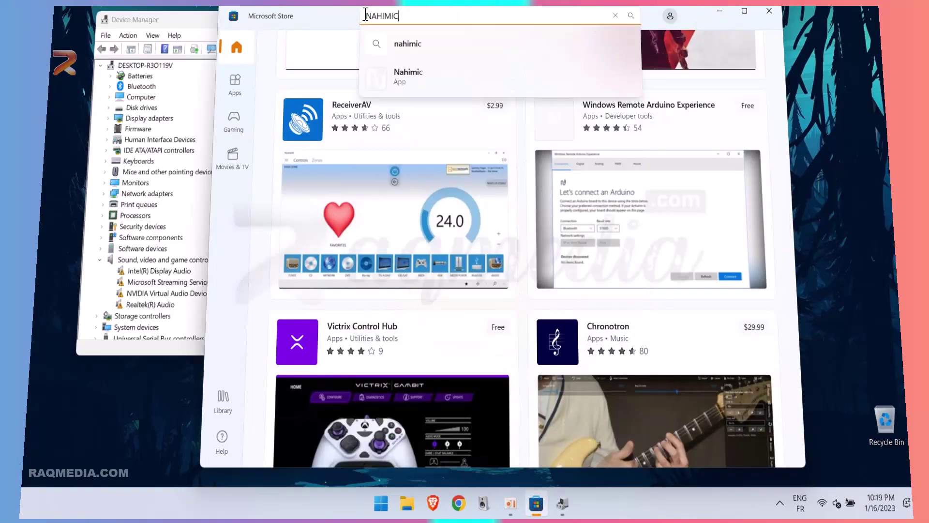
{"action": "left_click", "coordinate": [448, 81]}
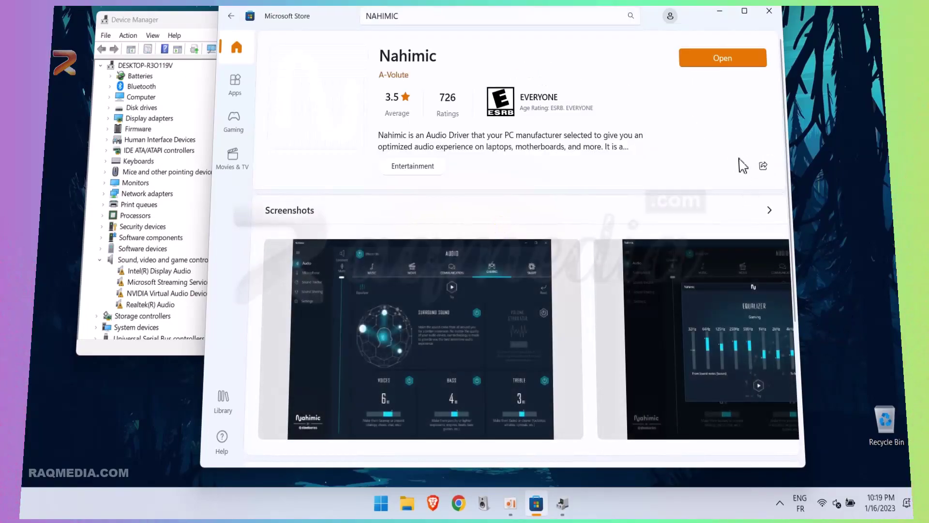
{"action": "left_click", "coordinate": [717, 62]}
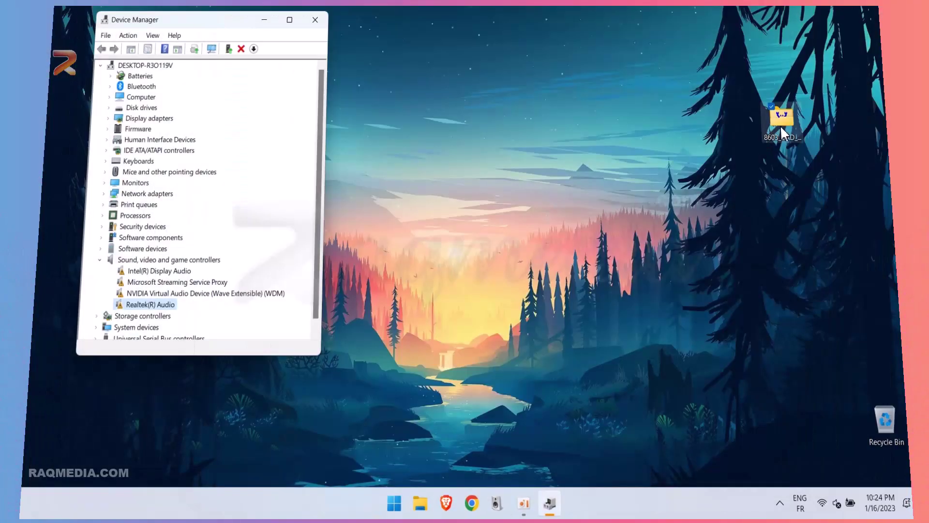
Open the 8603_UAD_WHQL_Nahimic driver folder and run Setup.exe from the bottom of its file list
{"action": "left_click_drag", "start_coordinate": [780, 126], "coordinate": [469, 245]}
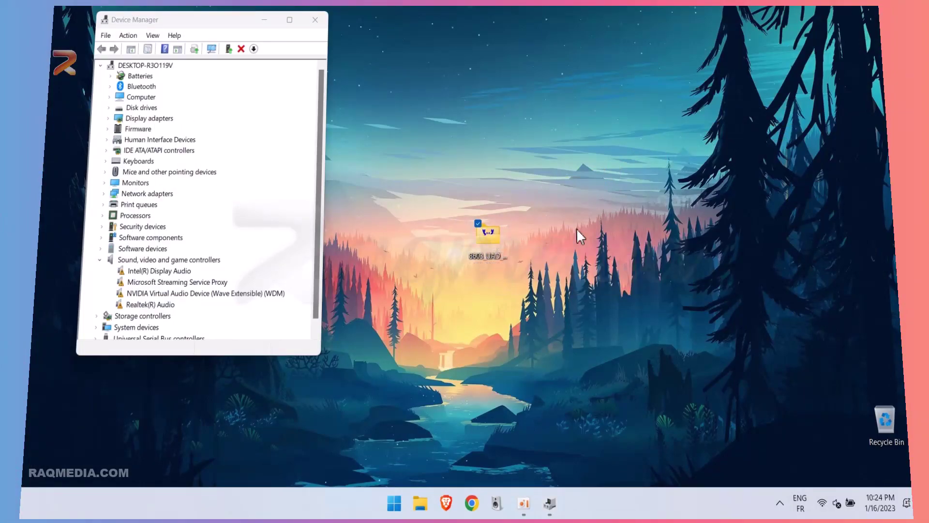
{"action": "key", "text": "Return"}
{"action": "left_click", "coordinate": [549, 503]}
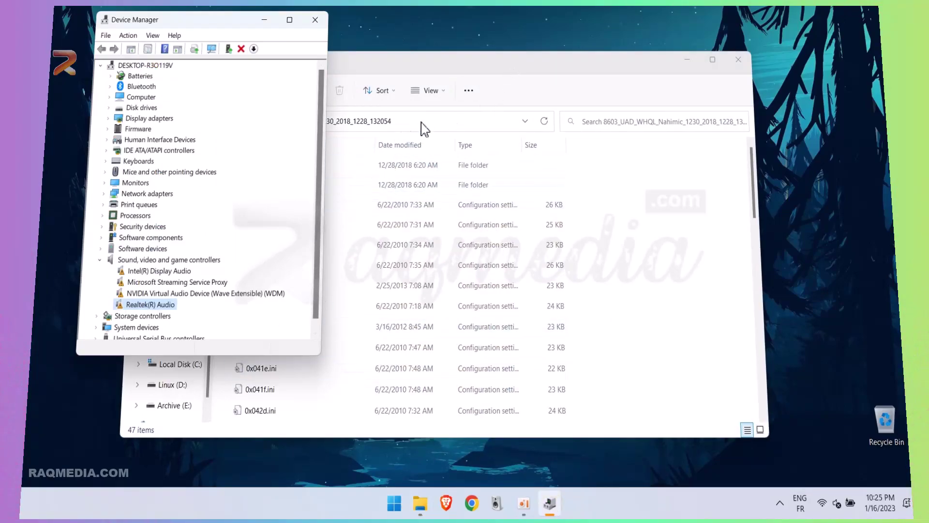
{"action": "left_click_drag", "start_coordinate": [495, 77], "coordinate": [583, 58]}
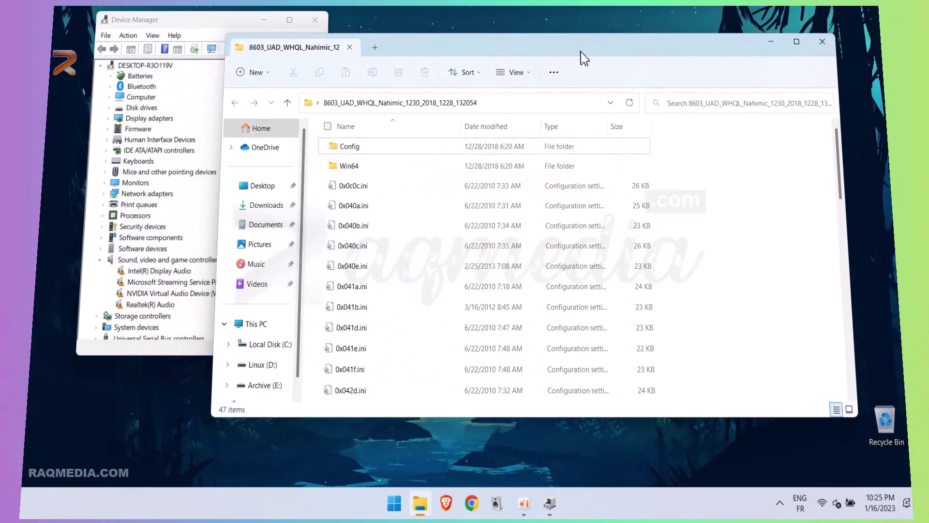
{"action": "scroll", "coordinate": [489, 311], "scroll_direction": "down", "scroll_amount": 5}
{"action": "scroll", "coordinate": [489, 311], "scroll_direction": "down", "scroll_amount": 6}
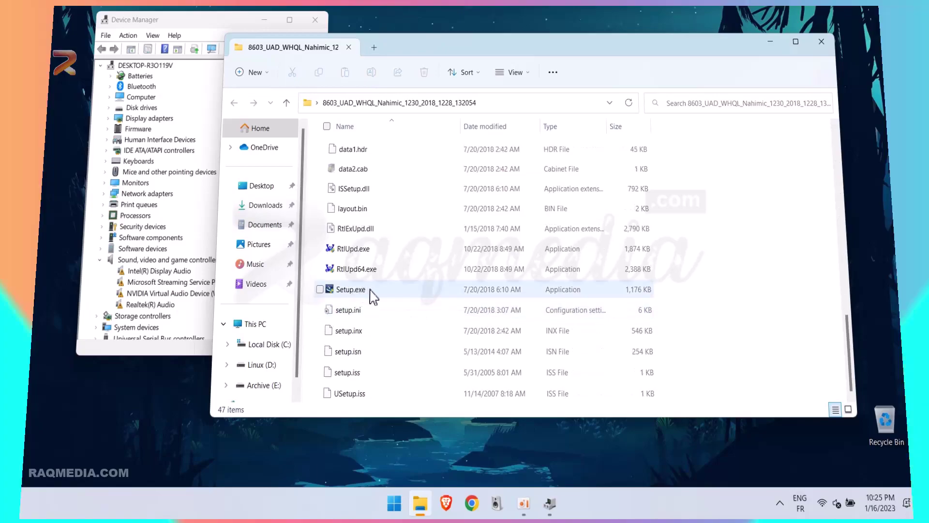
{"action": "double_click", "coordinate": [353, 290]}
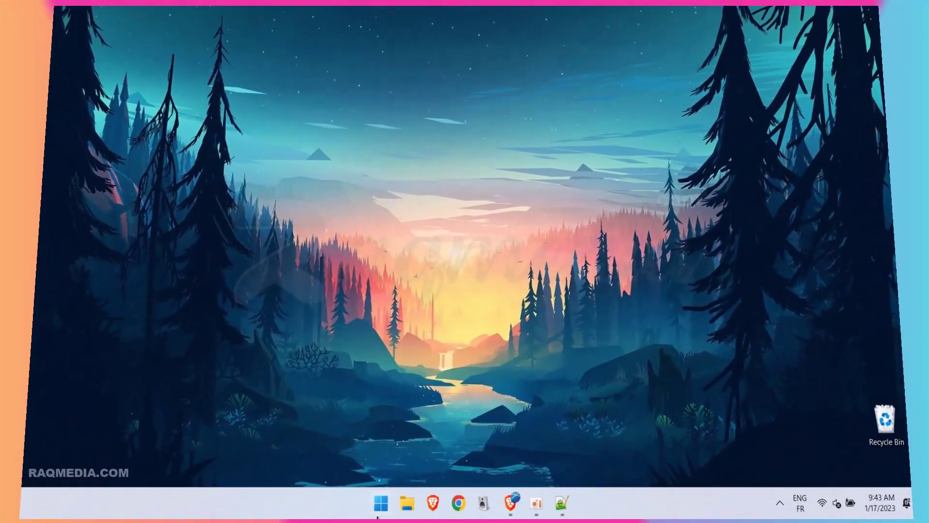
Launch Command Prompt from Start search with administrator rights
{"action": "left_click", "coordinate": [379, 508]}
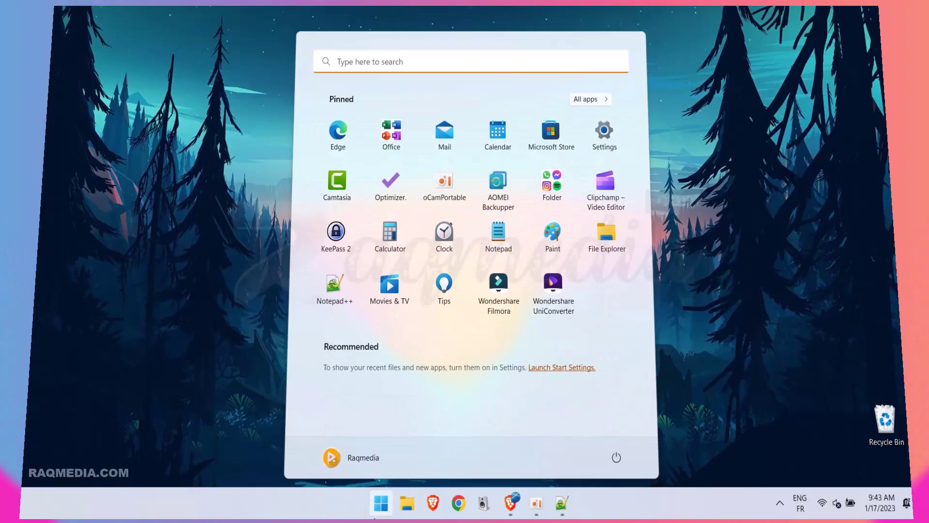
{"action": "type", "text": "c"}
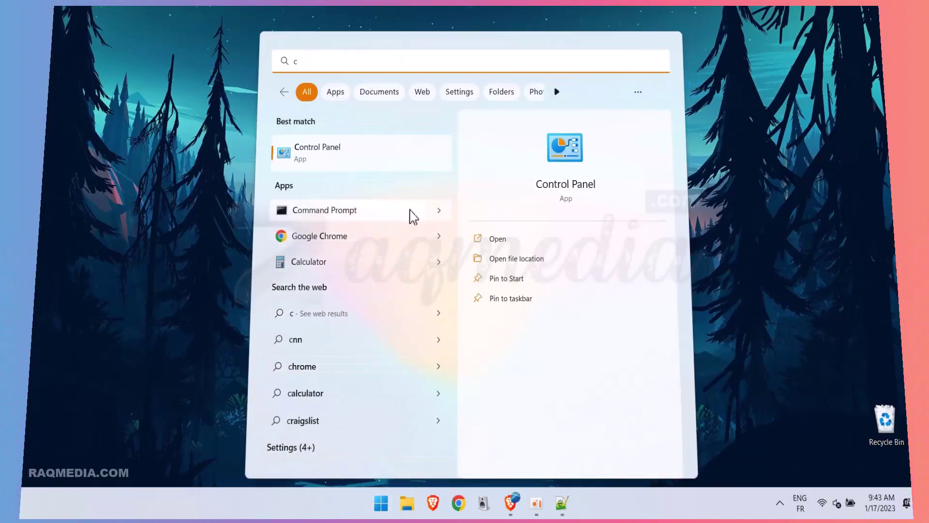
{"action": "left_click", "coordinate": [439, 211]}
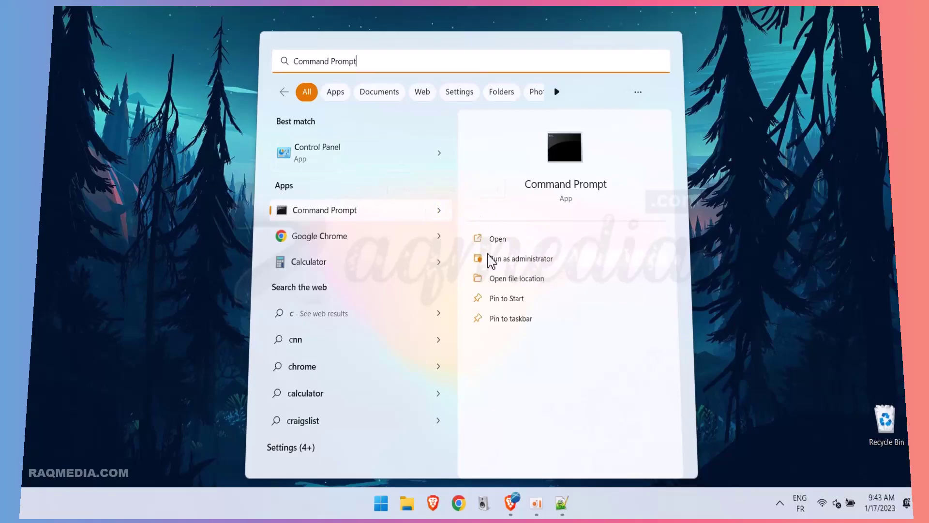
{"action": "left_click", "coordinate": [509, 259]}
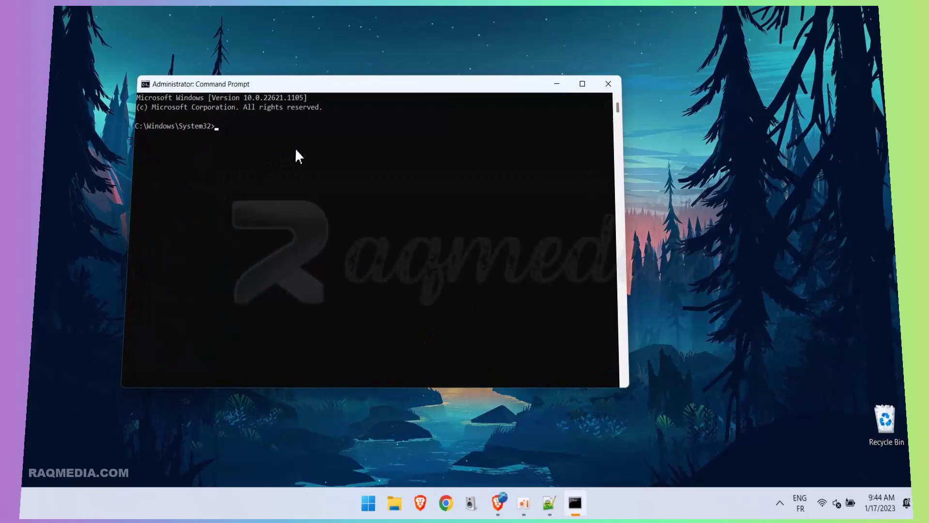
Paste 'net localgroup Administrators /add networkservice' at the administrator prompt
{"action": "left_click_drag", "start_coordinate": [266, 85], "coordinate": [393, 94]}
{"action": "left_click", "coordinate": [326, 134]}
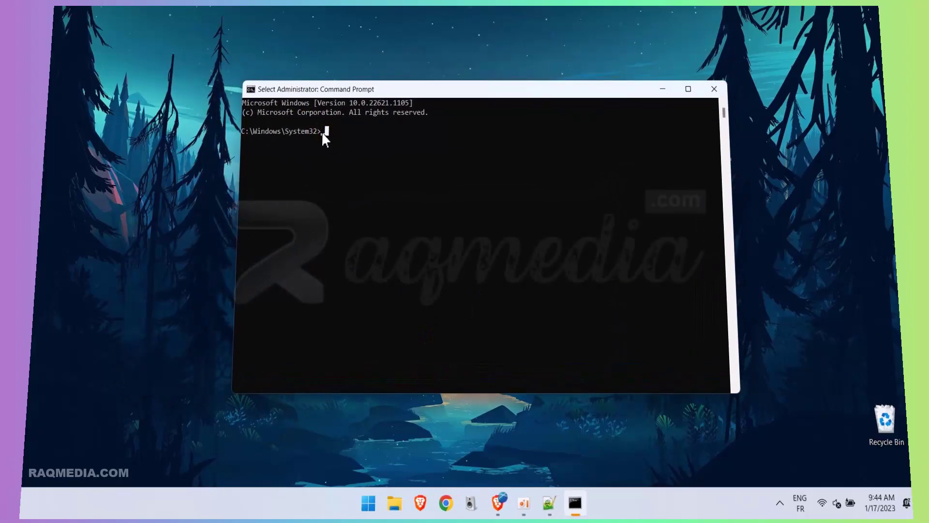
{"action": "left_click", "coordinate": [251, 90]}
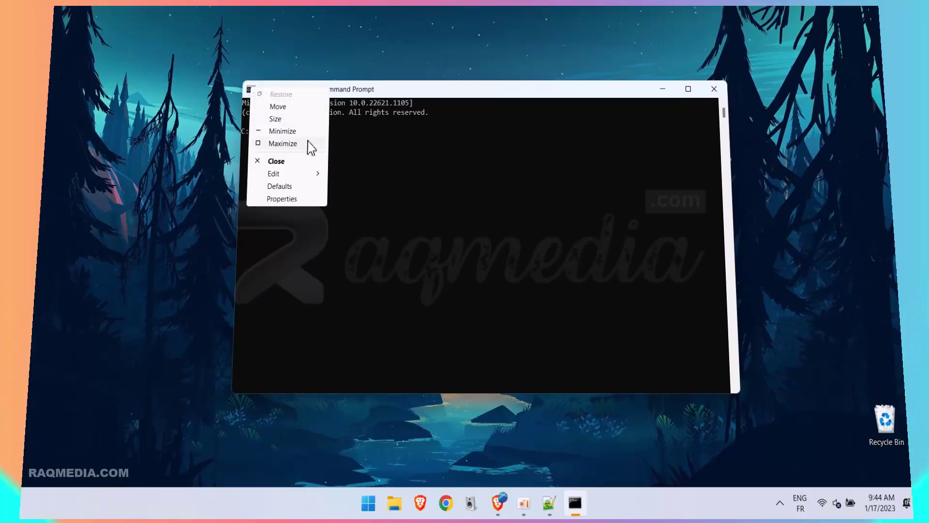
{"action": "mouse_move", "coordinate": [314, 174]}
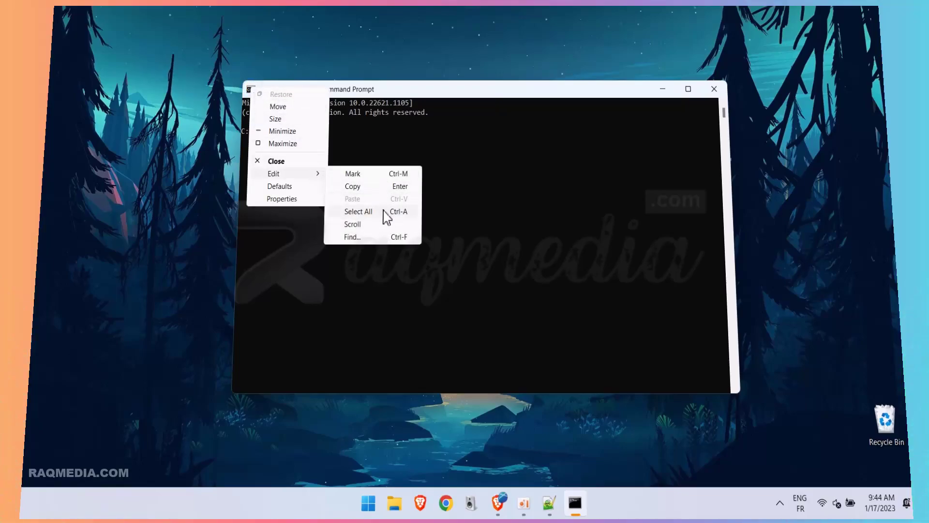
{"action": "left_click", "coordinate": [386, 176]}
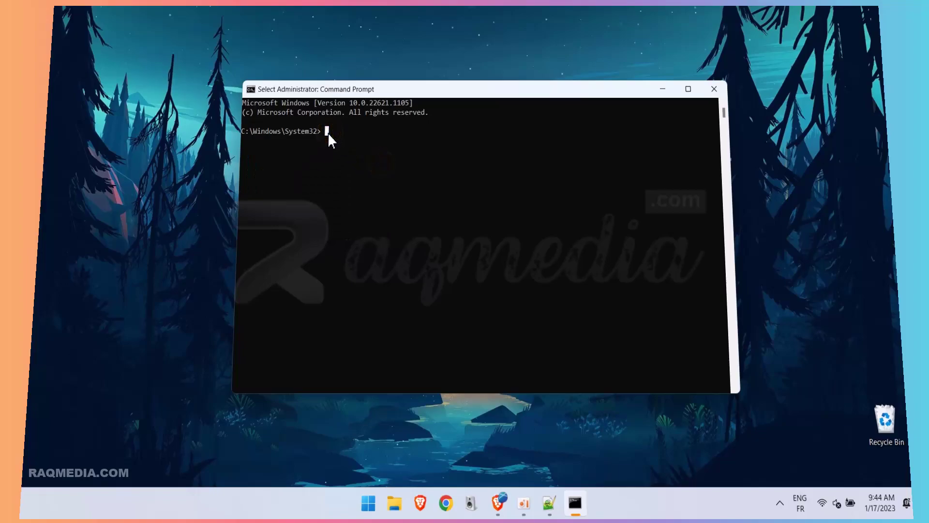
{"action": "type", "text": "net localgroup Administrators /add networkservice"}
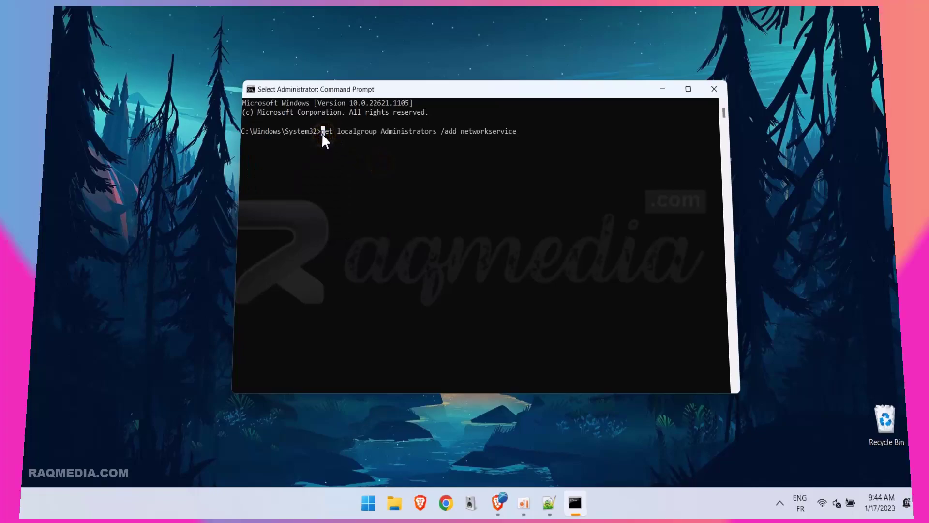
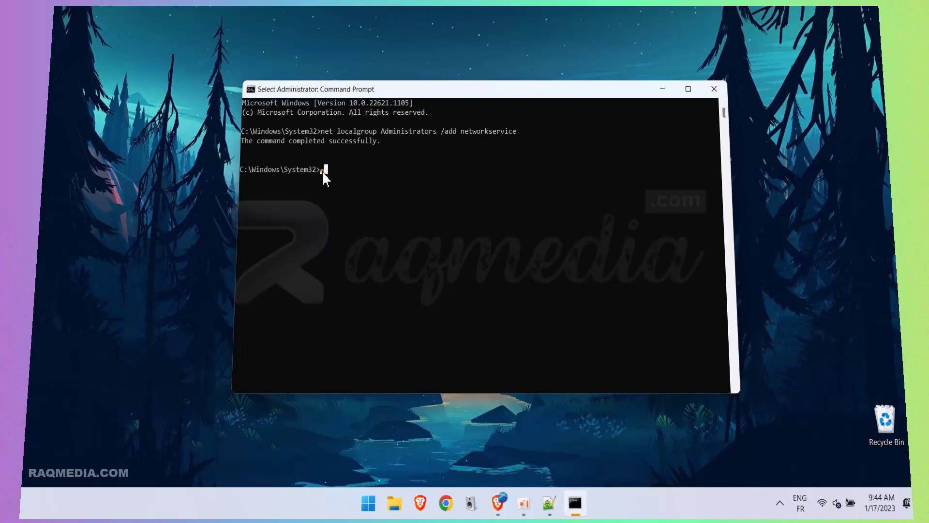
Paste 'net localgroup Administrators /add localservice' at the prompt via the console's Edit options
{"action": "left_click", "coordinate": [251, 90]}
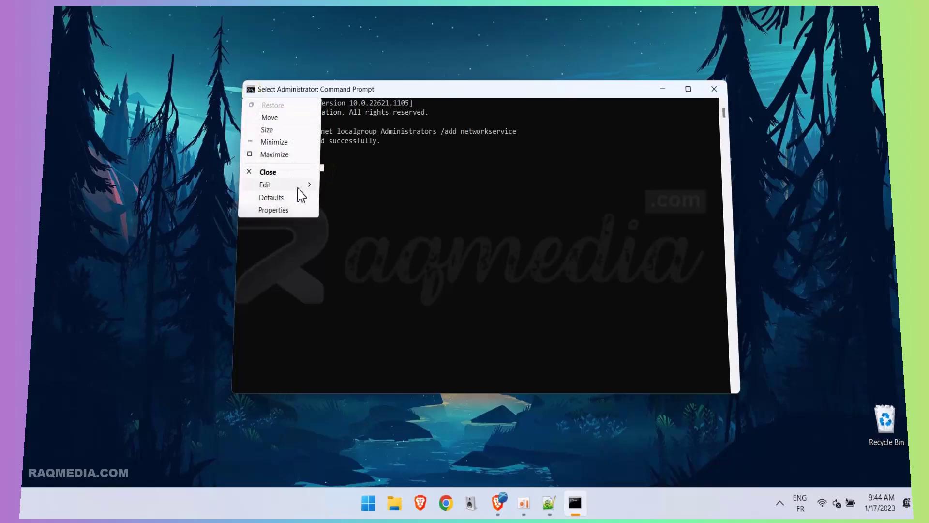
{"action": "mouse_move", "coordinate": [306, 186]}
{"action": "left_click", "coordinate": [393, 197]}
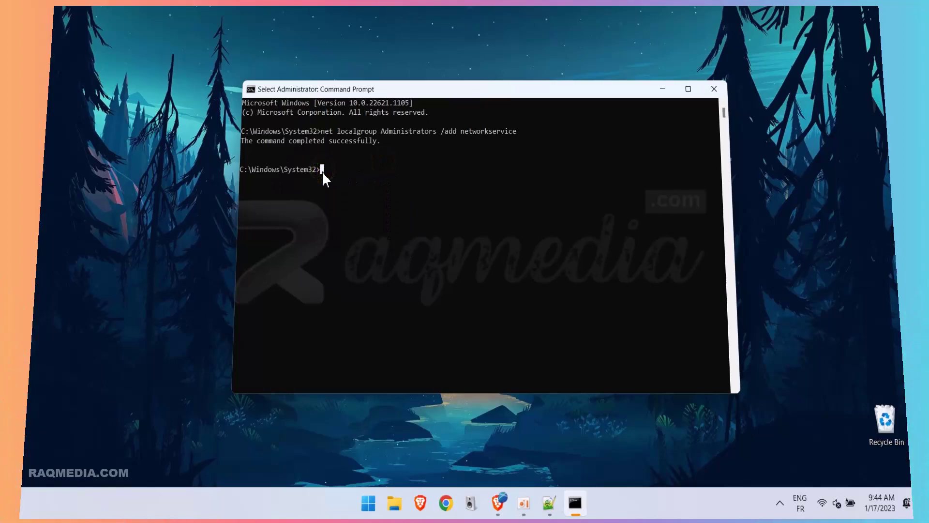
{"action": "key", "text": "ctrl+v"}
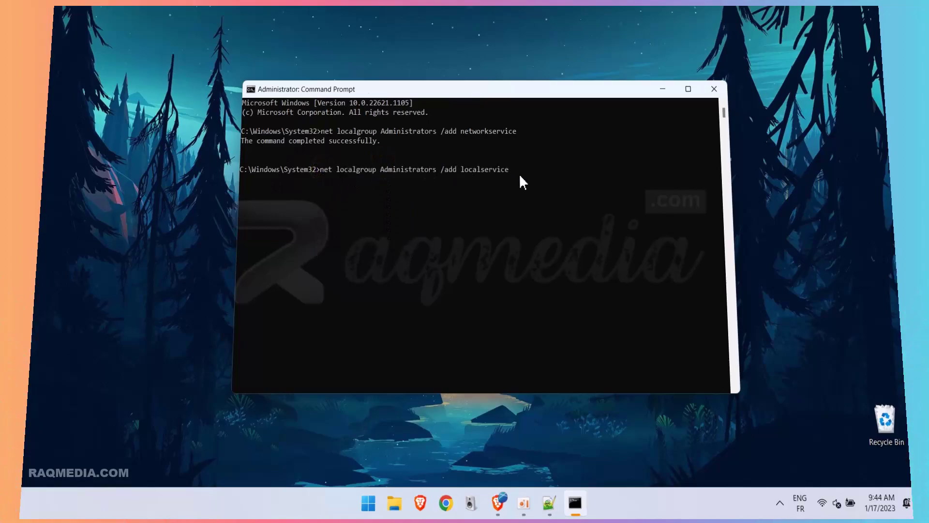
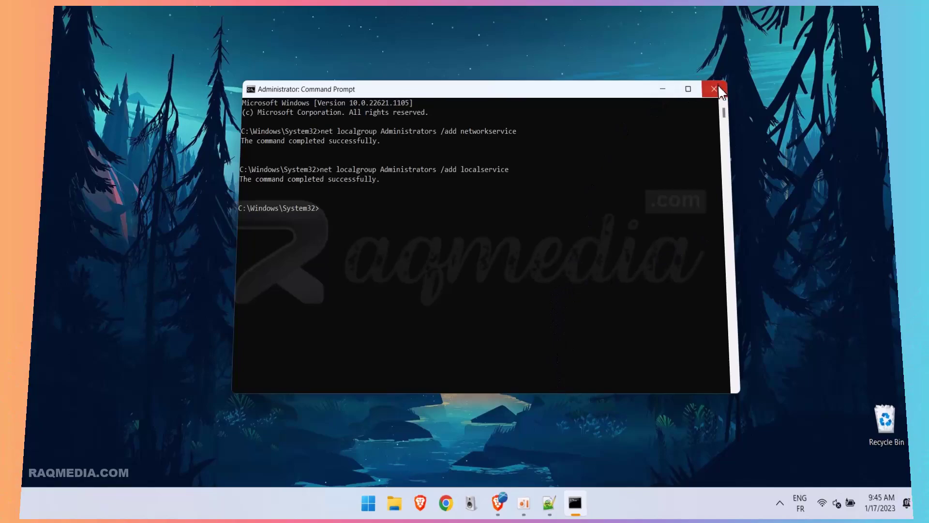
Restart the computer from the Start menu's Power options
{"action": "left_click", "coordinate": [367, 503]}
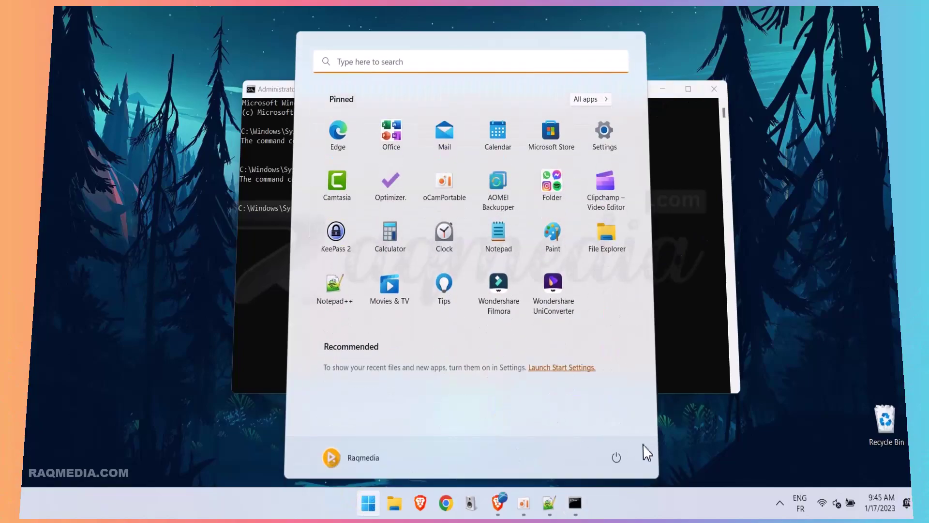
{"action": "left_click", "coordinate": [617, 458]}
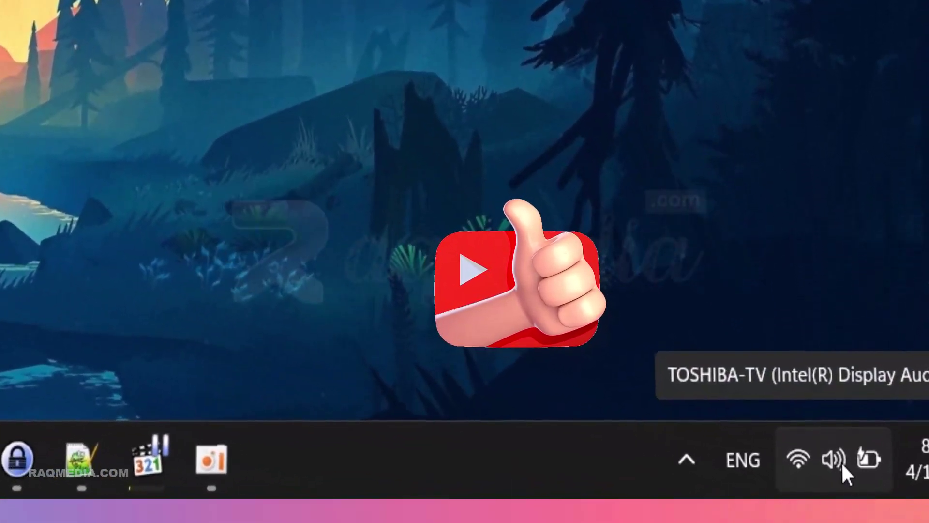
Check that Speakers (Realtek) and TOSHIBA-TV appear in the Quick Settings sound output list
{"action": "left_click", "coordinate": [842, 464]}
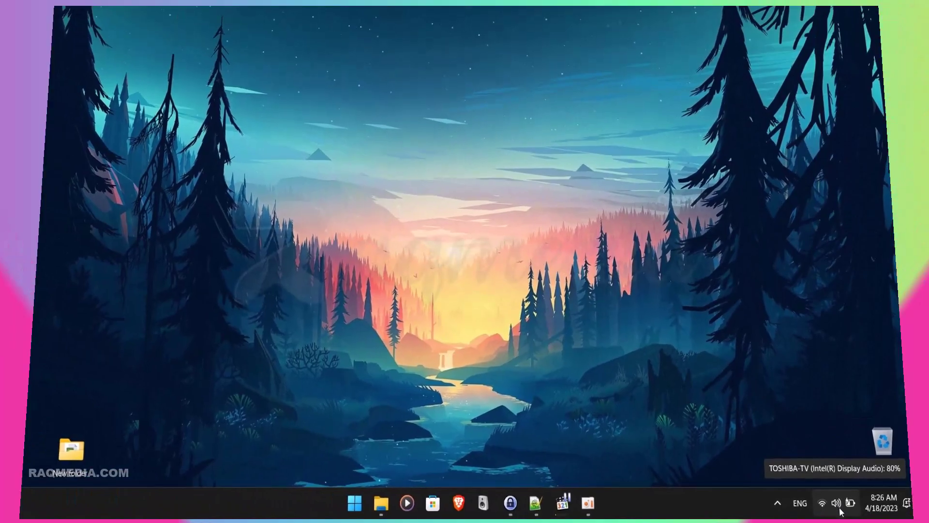
{"action": "left_click", "coordinate": [840, 511]}
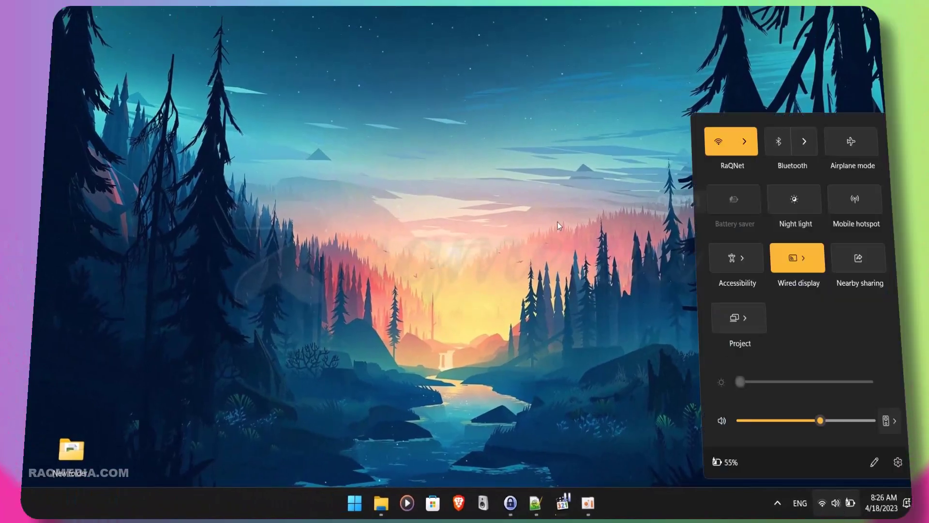
{"action": "left_click", "coordinate": [873, 421]}
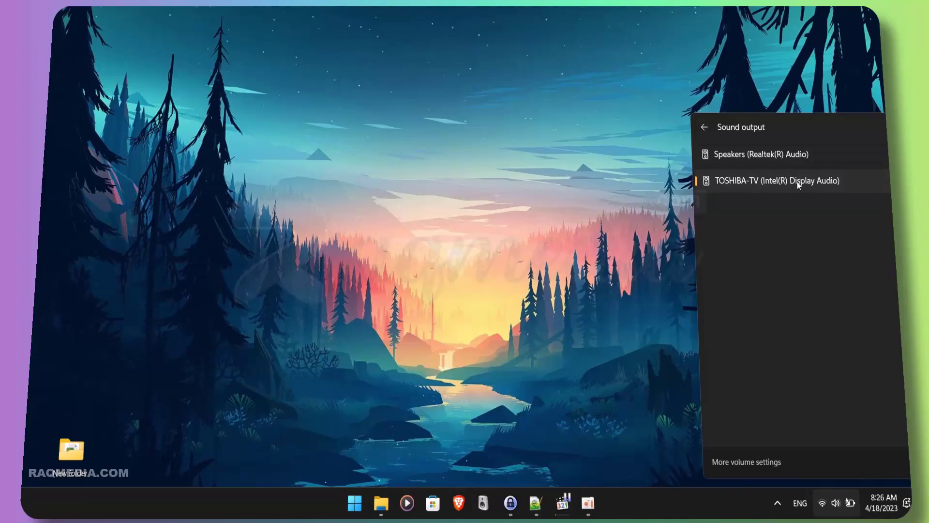
{"action": "left_click", "coordinate": [704, 127]}
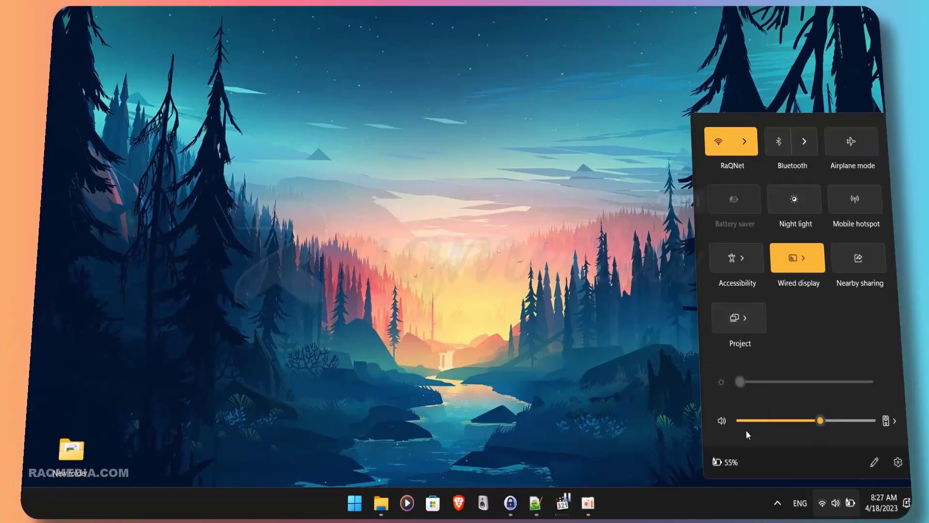
Mute and unmute the volume to confirm sound control works
{"action": "left_click", "coordinate": [723, 423]}
{"action": "left_click", "coordinate": [720, 422]}
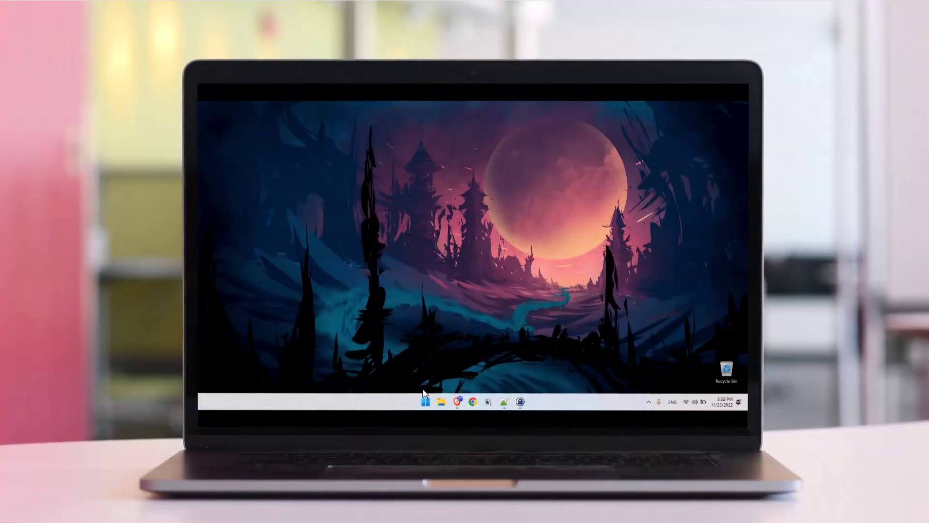
Launch Settings with Win+I and go to the Privacy & security page
{"action": "left_click", "coordinate": [426, 402]}
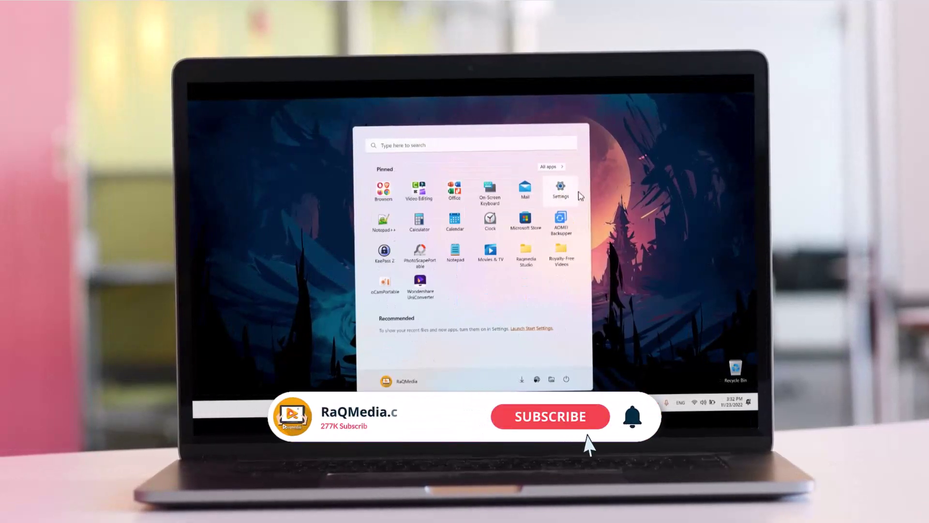
{"action": "key", "text": "super+i"}
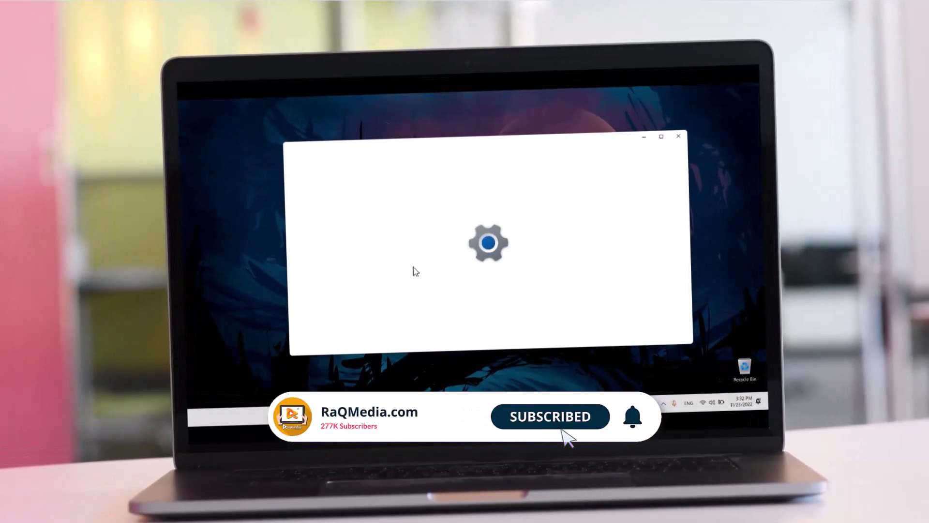
{"action": "scroll", "coordinate": [379, 278], "scroll_direction": "down", "scroll_amount": 2}
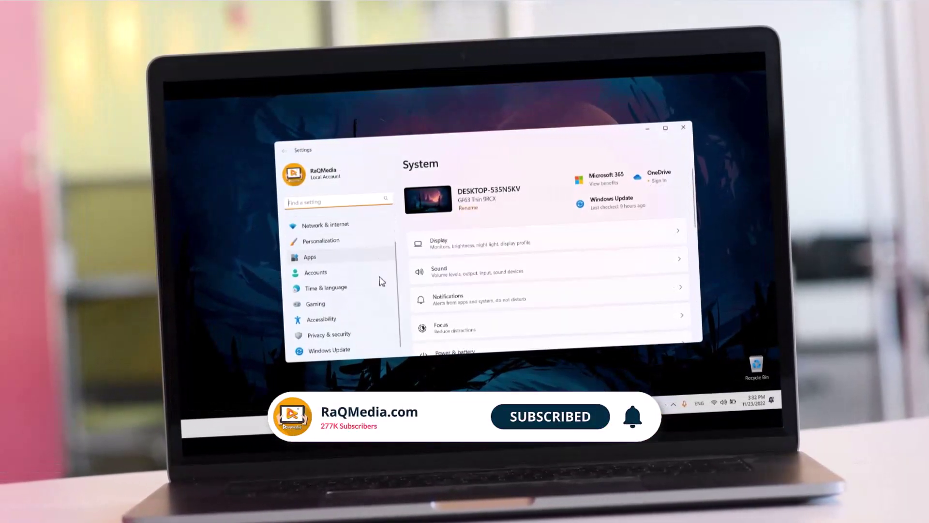
{"action": "left_click", "coordinate": [357, 340]}
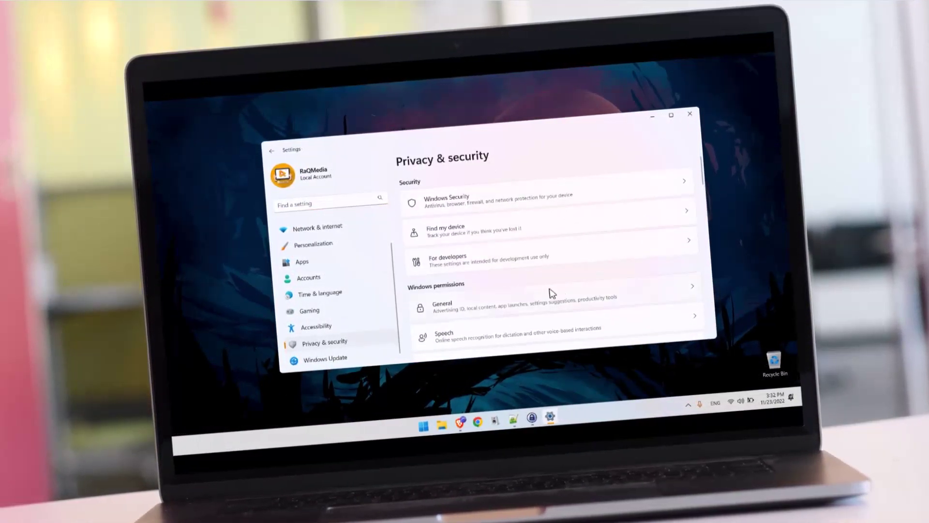